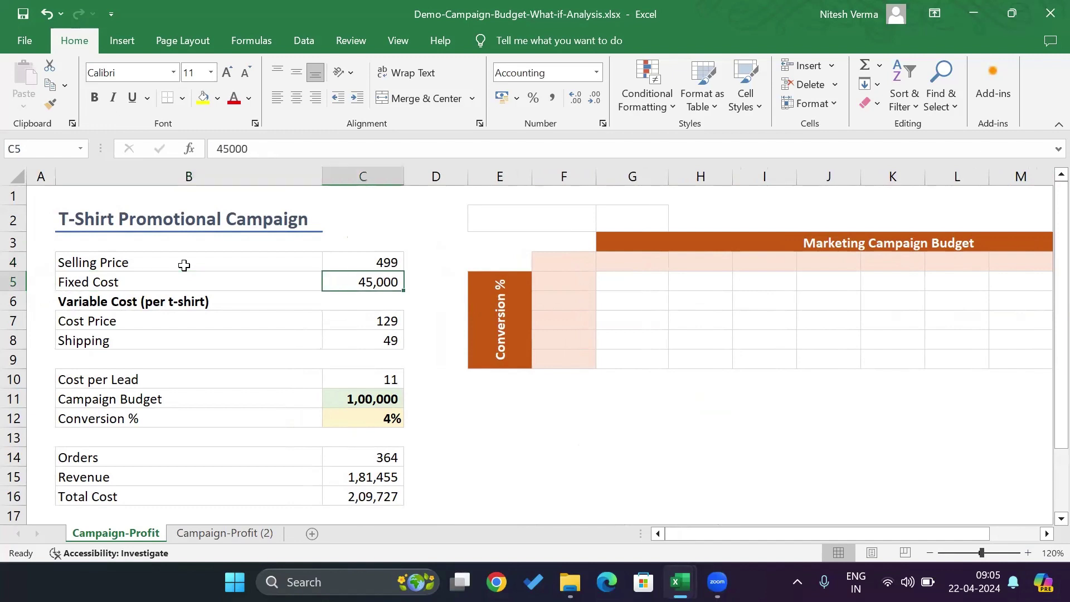
Step: Review the input values: Fixed Cost, Cost Price, Shipping, Cost per Lead, Campaign Budget and Conversion %
{"action": "key", "text": "Left"}
{"action": "key", "text": "Right"}
{"action": "key", "text": "Down"}
{"action": "key", "text": "Left"}
{"action": "key", "text": "Down"}
{"action": "key", "text": "Right"}
{"action": "key", "text": "Right"}
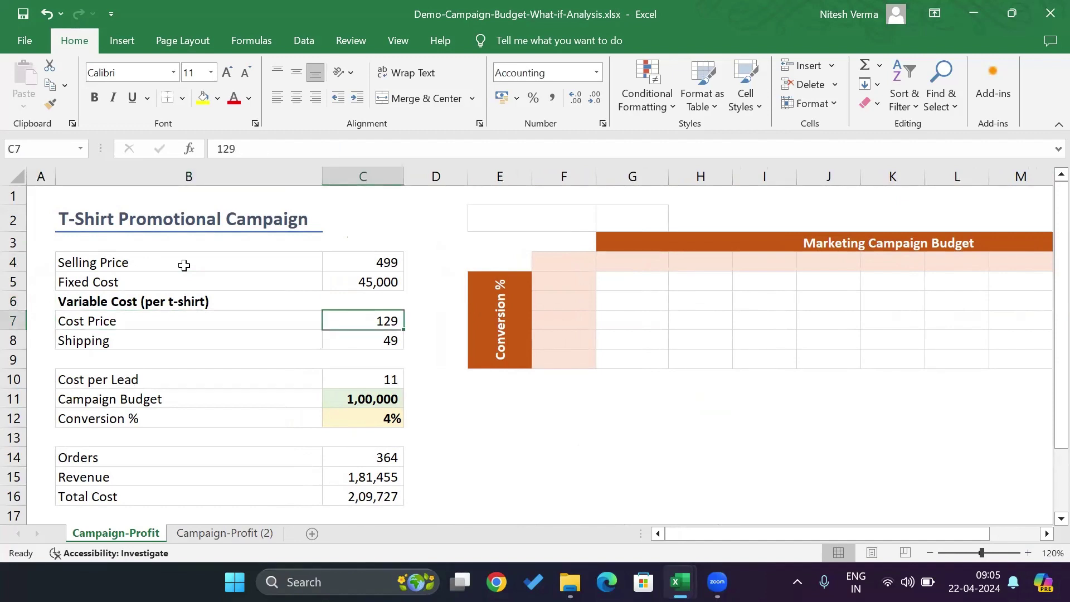
{"action": "key", "text": "Left"}
{"action": "key", "text": "Right"}
{"action": "key", "text": "Left"}
{"action": "key", "text": "Down"}
{"action": "key", "text": "Right"}
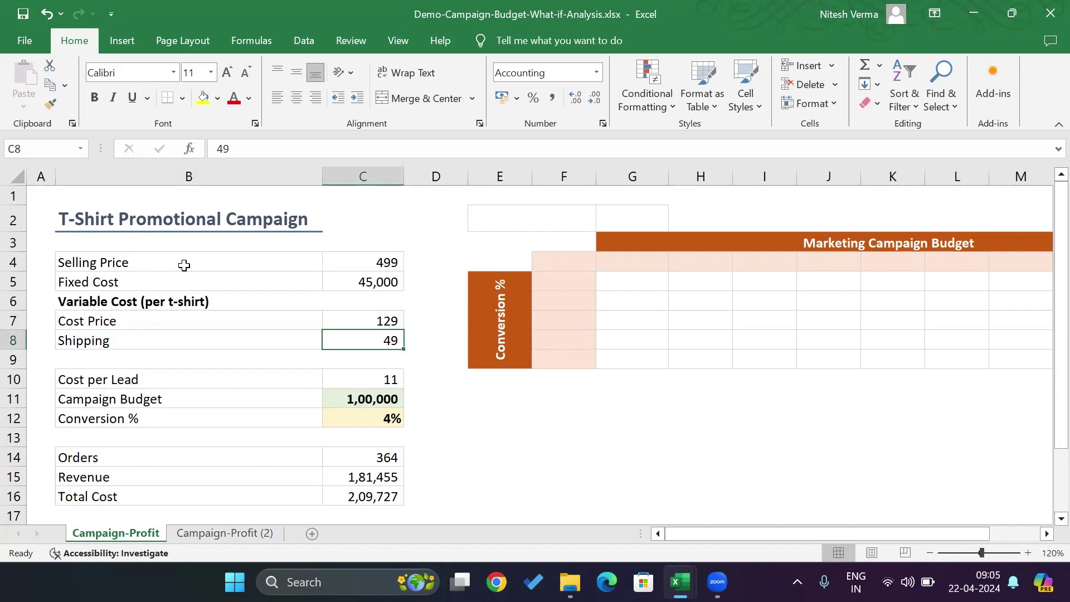
{"action": "key", "text": "Left"}
{"action": "key", "text": "Down"}
{"action": "key", "text": "Down"}
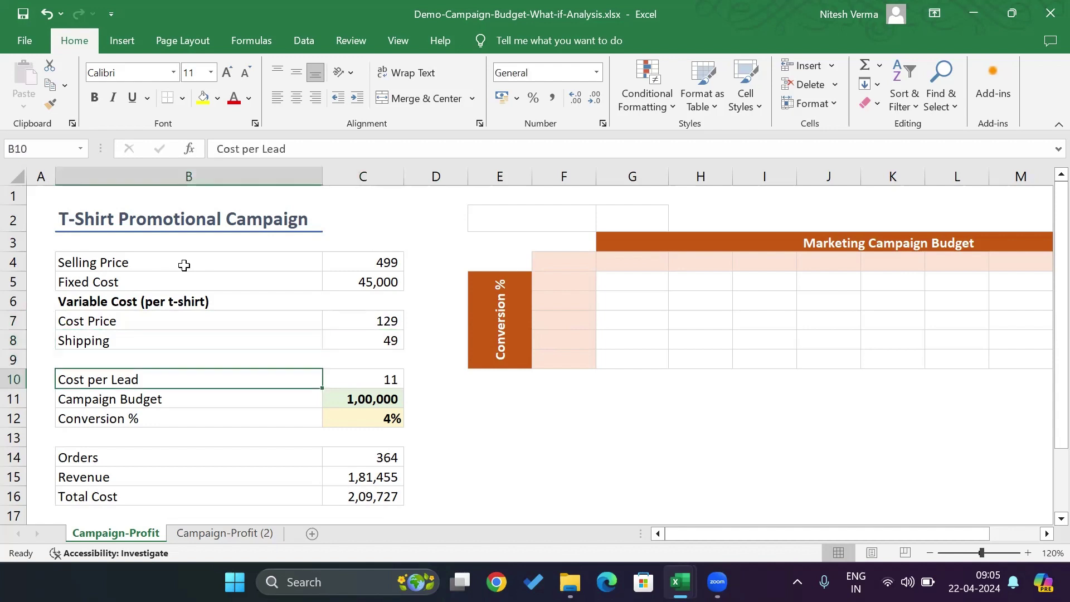
{"action": "key", "text": "Right"}
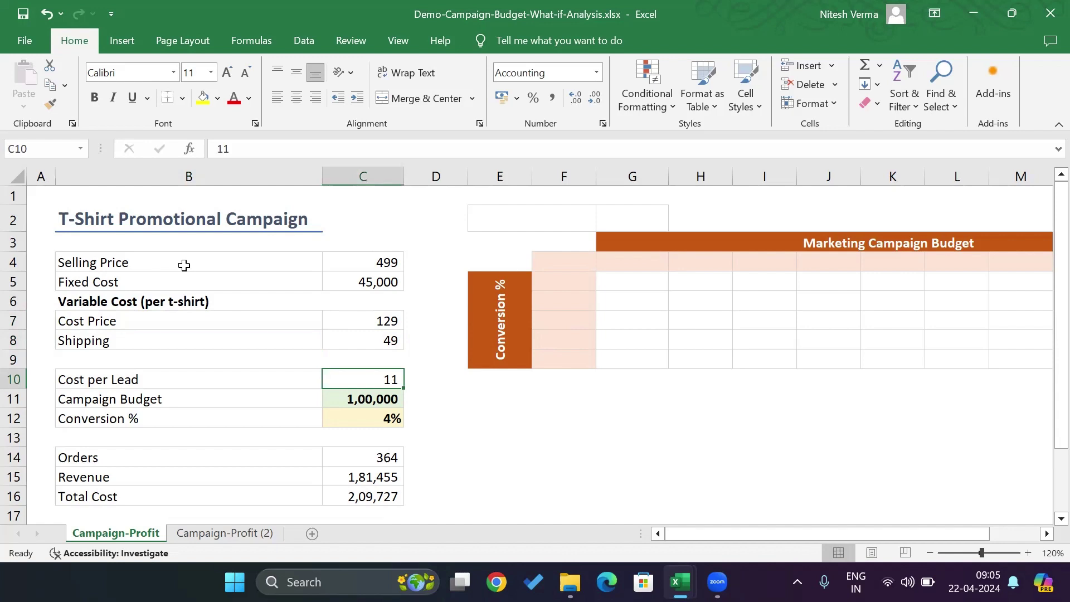
{"action": "key", "text": "Left"}
{"action": "key", "text": "Down"}
{"action": "key", "text": "Right"}
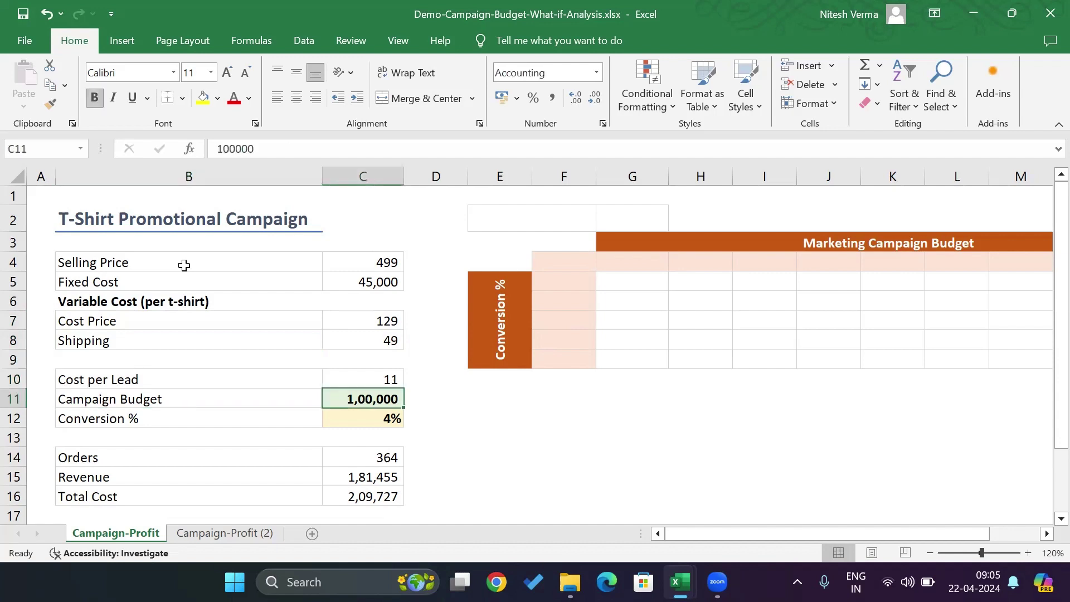
{"action": "key", "text": "Left"}
{"action": "key", "text": "Down"}
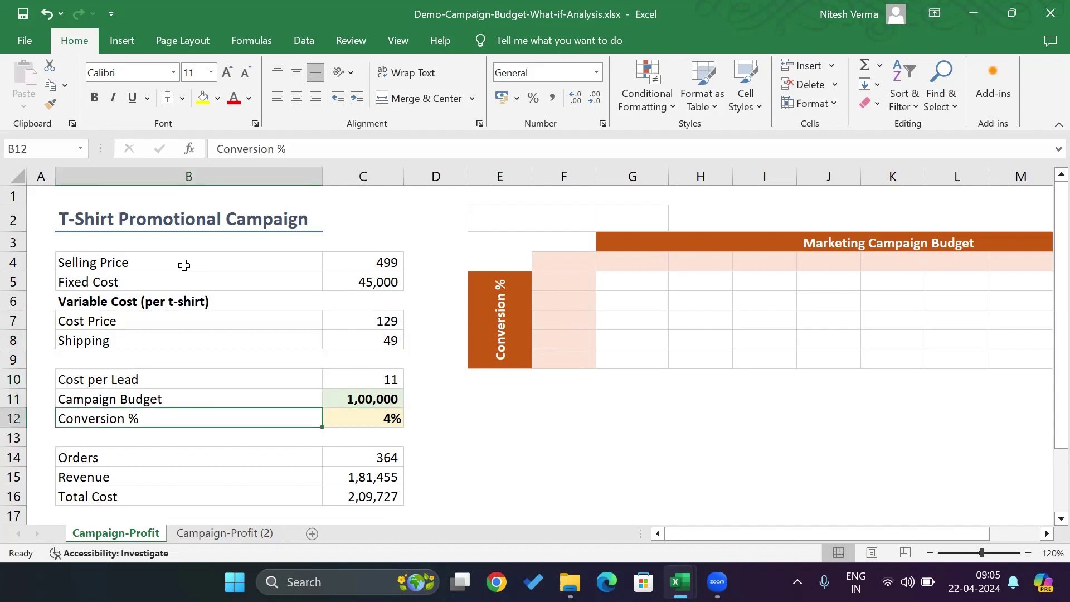
{"action": "key", "text": "Right"}
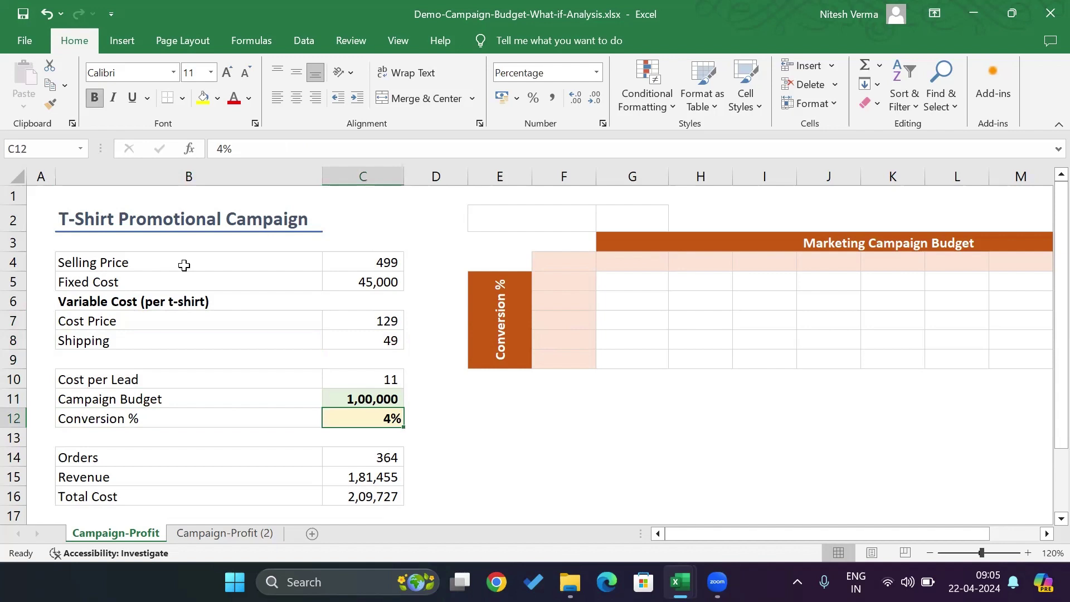
{"action": "key", "text": "Left"}
{"action": "key", "text": "Left"}
{"action": "key", "text": "Down"}
{"action": "key", "text": "Down"}
{"action": "key", "text": "Down"}
{"action": "key", "text": "Down"}
{"action": "key", "text": "Down"}
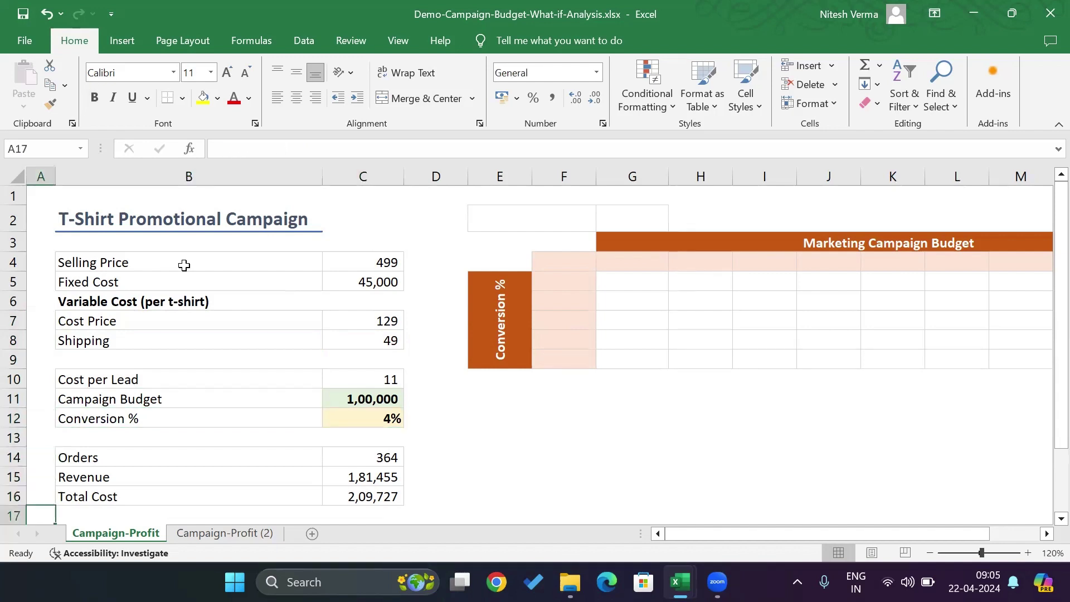
Step: Inspect the Orders, Profit and Profit % formulas in column C
{"action": "key", "text": "Down"}
{"action": "key", "text": "Down"}
{"action": "key", "text": "Up"}
{"action": "key", "text": "Up"}
{"action": "key", "text": "Up"}
{"action": "key", "text": "Up"}
{"action": "key", "text": "Up"}
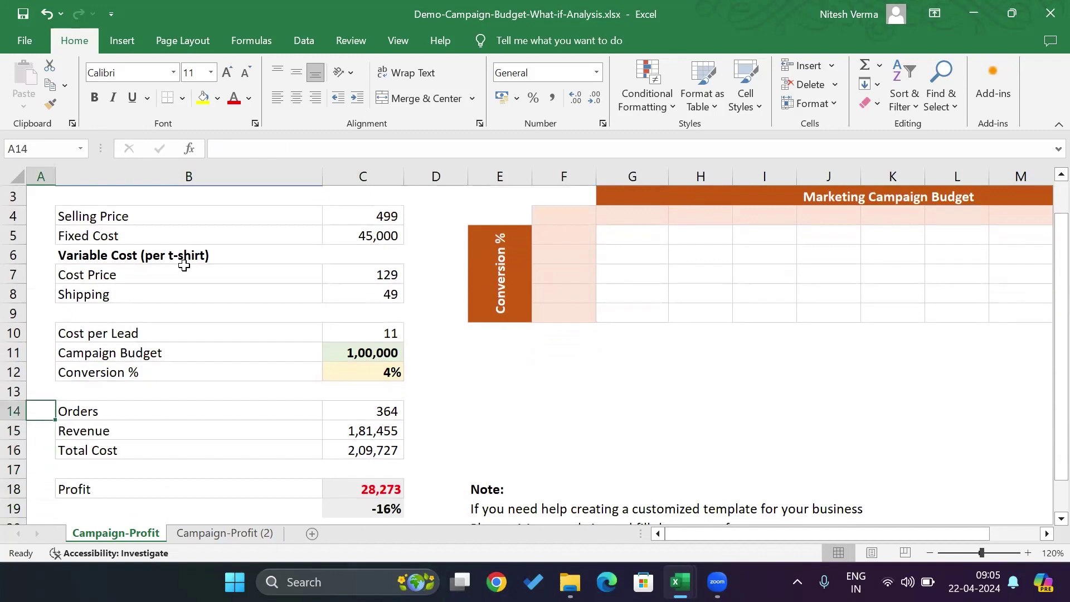
{"action": "key", "text": "Right"}
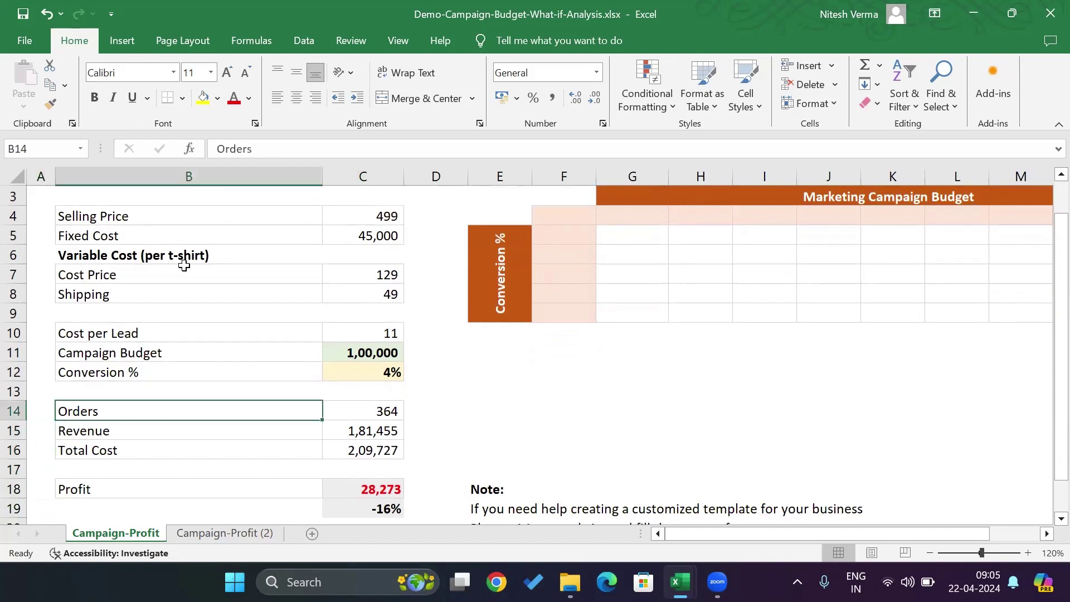
{"action": "key", "text": "Up"}
{"action": "key", "text": "Up"}
{"action": "key", "text": "Up"}
{"action": "key", "text": "Up"}
{"action": "key", "text": "Up"}
{"action": "key", "text": "Up"}
{"action": "key", "text": "Up"}
{"action": "key", "text": "Up"}
{"action": "key", "text": "Up"}
{"action": "key", "text": "Up"}
{"action": "key", "text": "Up"}
{"action": "key", "text": "Up"}
{"action": "key", "text": "Up"}
{"action": "key", "text": "Down"}
{"action": "key", "text": "Down"}
{"action": "key", "text": "Down"}
{"action": "key", "text": "Down"}
{"action": "key", "text": "Right"}
{"action": "key", "text": "Up"}
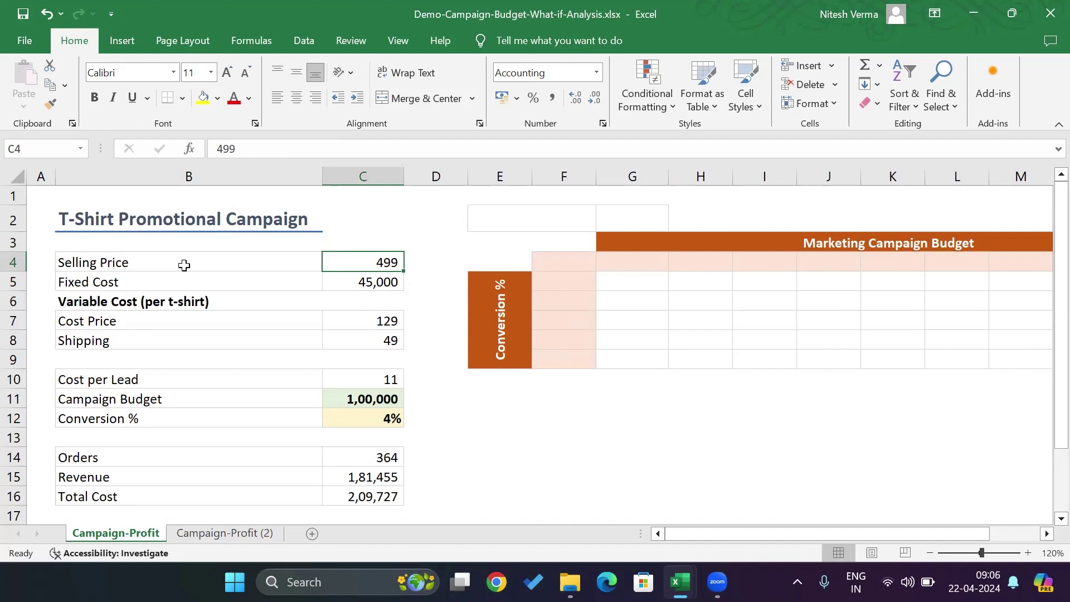
{"action": "key", "text": "Down"}
{"action": "key", "text": "Down"}
{"action": "key", "text": "Down"}
{"action": "key", "text": "Down"}
{"action": "key", "text": "Down"}
{"action": "key", "text": "Down"}
{"action": "key", "text": "Down"}
{"action": "key", "text": "Down"}
{"action": "key", "text": "Down"}
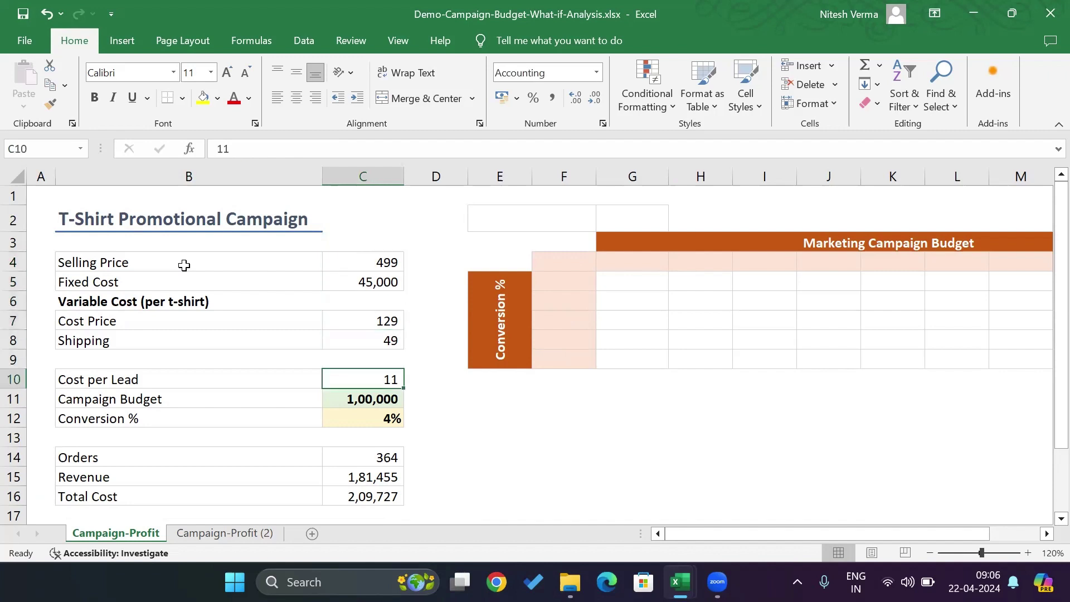
{"action": "key", "text": "Down"}
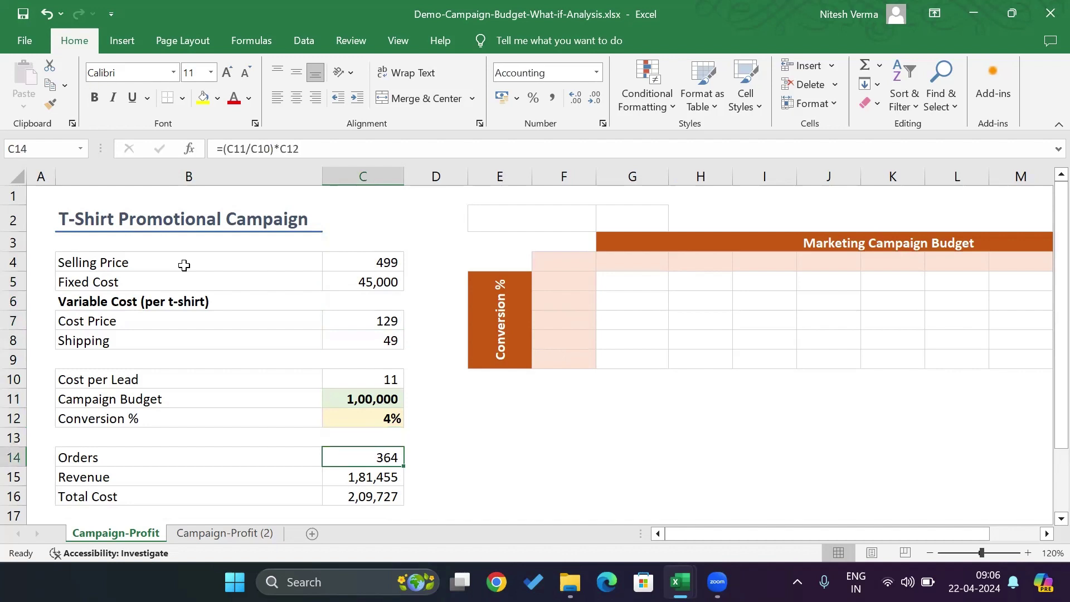
{"action": "key", "text": "Up"}
{"action": "key", "text": "Up"}
{"action": "key", "text": "Down"}
{"action": "key", "text": "Down"}
{"action": "key", "text": "Down"}
{"action": "key", "text": "Down"}
{"action": "key", "text": "Down"}
{"action": "key", "text": "Down"}
{"action": "key", "text": "Down"}
{"action": "key", "text": "Down"}
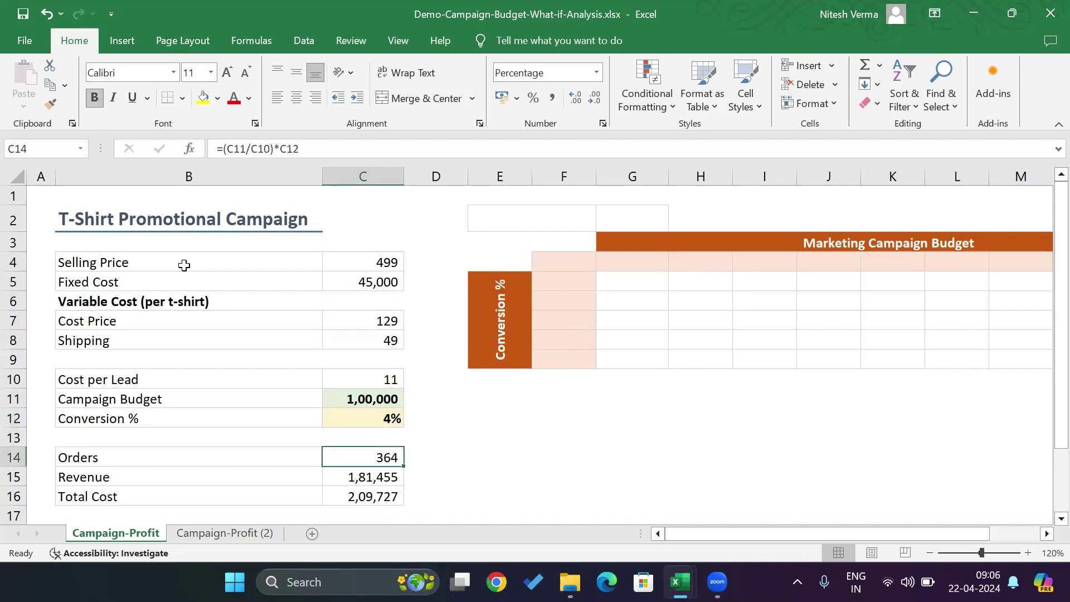
{"action": "key", "text": "Up"}
{"action": "key", "text": "Up"}
{"action": "key", "text": "Up"}
{"action": "key", "text": "Up"}
{"action": "key", "text": "Up"}
{"action": "key", "text": "Up"}
{"action": "key", "text": "Up"}
{"action": "key", "text": "Up"}
{"action": "key", "text": "Up"}
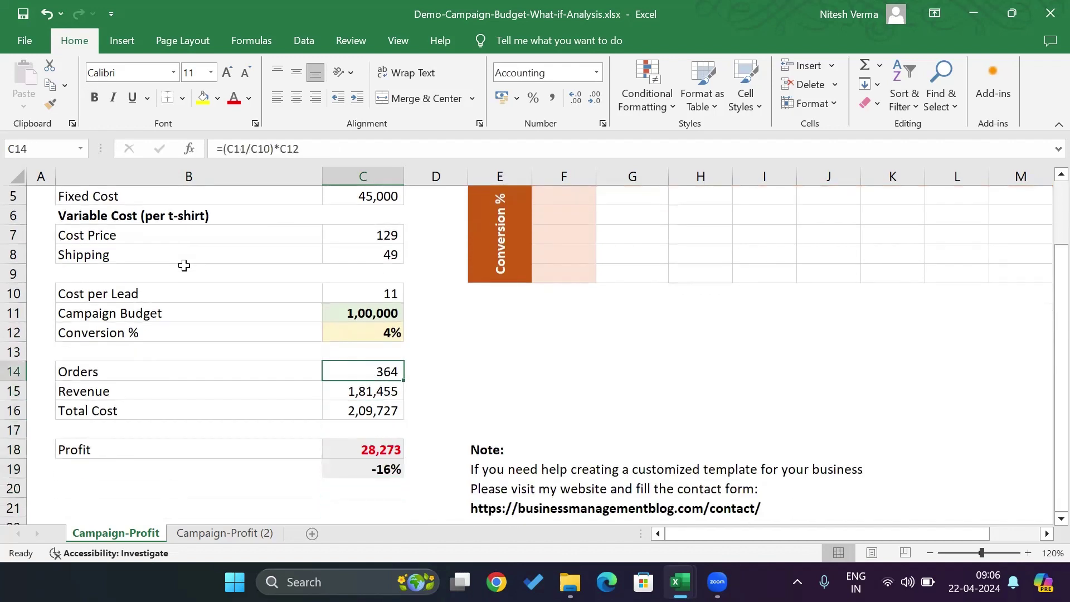
{"action": "key", "text": "Down"}
{"action": "key", "text": "Up"}
{"action": "key", "text": "Up"}
{"action": "key", "text": "Up"}
{"action": "key", "text": "Up"}
{"action": "key", "text": "Up"}
{"action": "key", "text": "Up"}
{"action": "key", "text": "Up"}
{"action": "key", "text": "Up"}
{"action": "key", "text": "Up"}
{"action": "key", "text": "Up"}
{"action": "key", "text": "Up"}
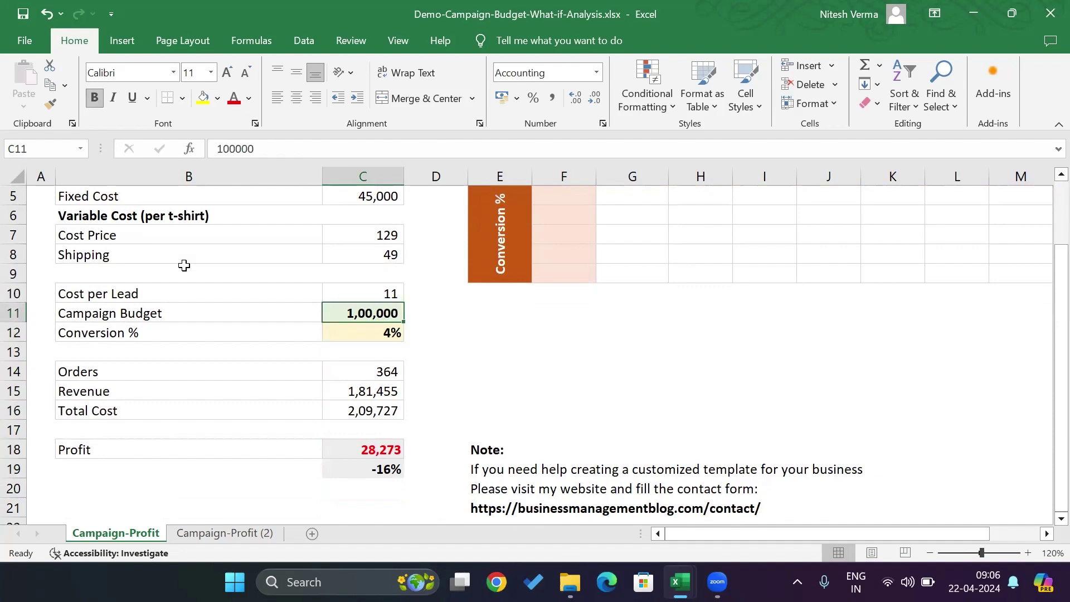
{"action": "key", "text": "Down"}
{"action": "key", "text": "Down"}
{"action": "key", "text": "Down"}
{"action": "key", "text": "Down"}
{"action": "key", "text": "Down"}
{"action": "key", "text": "Down"}
{"action": "key", "text": "Down"}
{"action": "key", "text": "Down"}
{"action": "key", "text": "Down"}
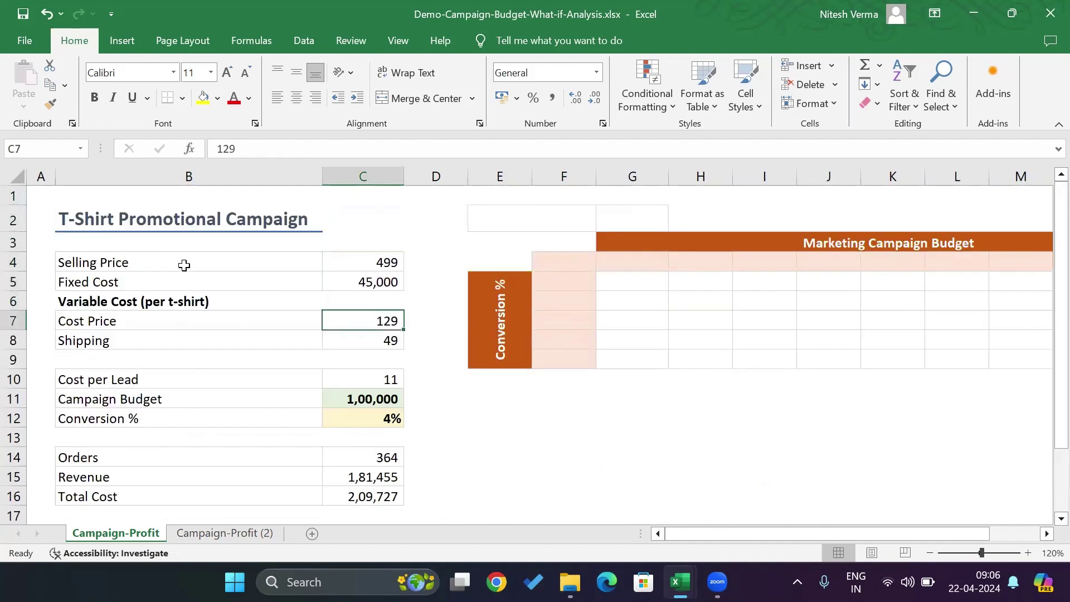
{"action": "key", "text": "Down"}
{"action": "key", "text": "Down"}
{"action": "key", "text": "Down"}
{"action": "key", "text": "Down"}
{"action": "key", "text": "Down"}
{"action": "key", "text": "Down"}
{"action": "key", "text": "Down"}
{"action": "key", "text": "Down"}
{"action": "key", "text": "Down"}
{"action": "key", "text": "Down"}
{"action": "key", "text": "Down"}
{"action": "key", "text": "Down"}
{"action": "key", "text": "Down"}
{"action": "key", "text": "Down"}
{"action": "key", "text": "Down"}
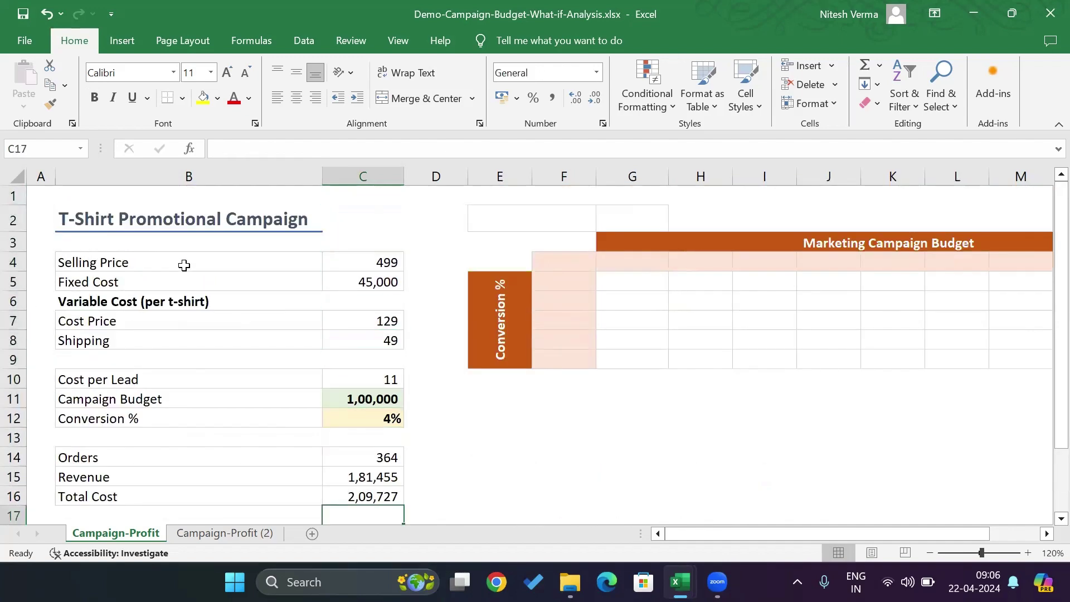
{"action": "key", "text": "Up"}
{"action": "key", "text": "Up"}
{"action": "key", "text": "Up"}
{"action": "key", "text": "Up"}
{"action": "key", "text": "Up"}
{"action": "key", "text": "Up"}
{"action": "key", "text": "Up"}
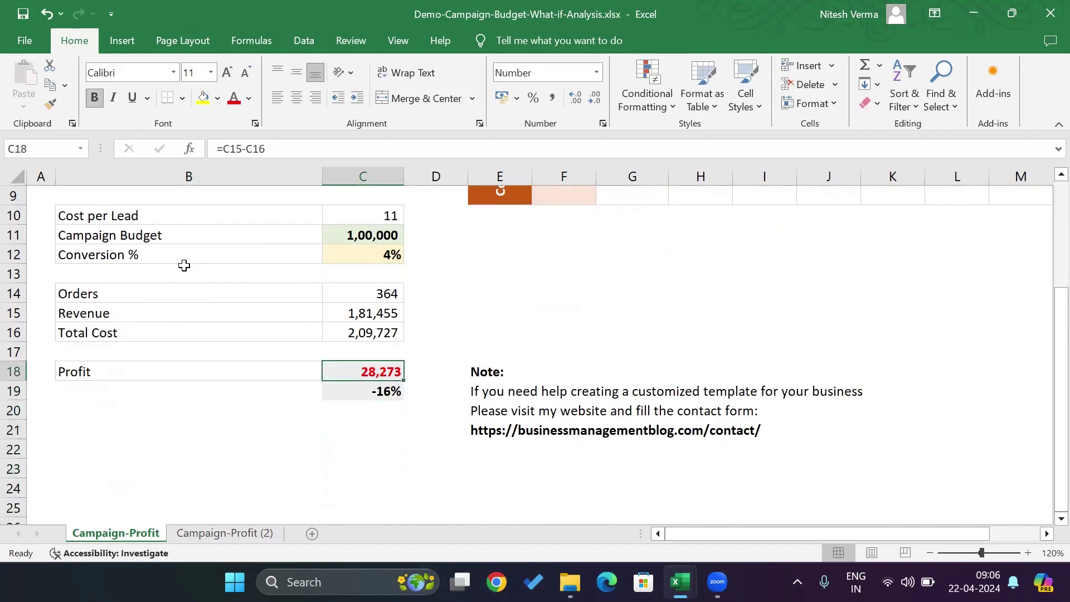
{"action": "key", "text": "Up"}
{"action": "key", "text": "Up"}
{"action": "key", "text": "Up"}
{"action": "key", "text": "Up"}
{"action": "key", "text": "Up"}
{"action": "key", "text": "Up"}
{"action": "key", "text": "Up"}
{"action": "key", "text": "Up"}
{"action": "key", "text": "Up"}
{"action": "key", "text": "Up"}
{"action": "key", "text": "Up"}
{"action": "key", "text": "Up"}
{"action": "key", "text": "Up"}
{"action": "key", "text": "Up"}
{"action": "key", "text": "Up"}
{"action": "key", "text": "Up"}
{"action": "key", "text": "Up"}
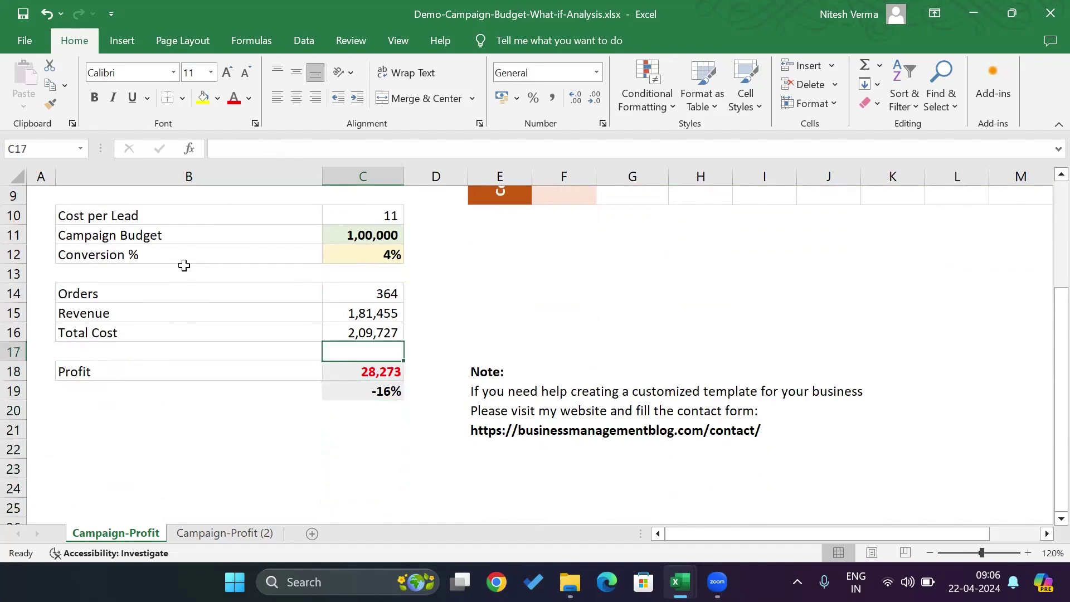
{"action": "key", "text": "Down"}
{"action": "key", "text": "Down"}
{"action": "key", "text": "Down"}
{"action": "key", "text": "Down"}
{"action": "key", "text": "Down"}
{"action": "key", "text": "Down"}
{"action": "key", "text": "Down"}
{"action": "key", "text": "Down"}
{"action": "key", "text": "Down"}
{"action": "key", "text": "Down"}
{"action": "key", "text": "Down"}
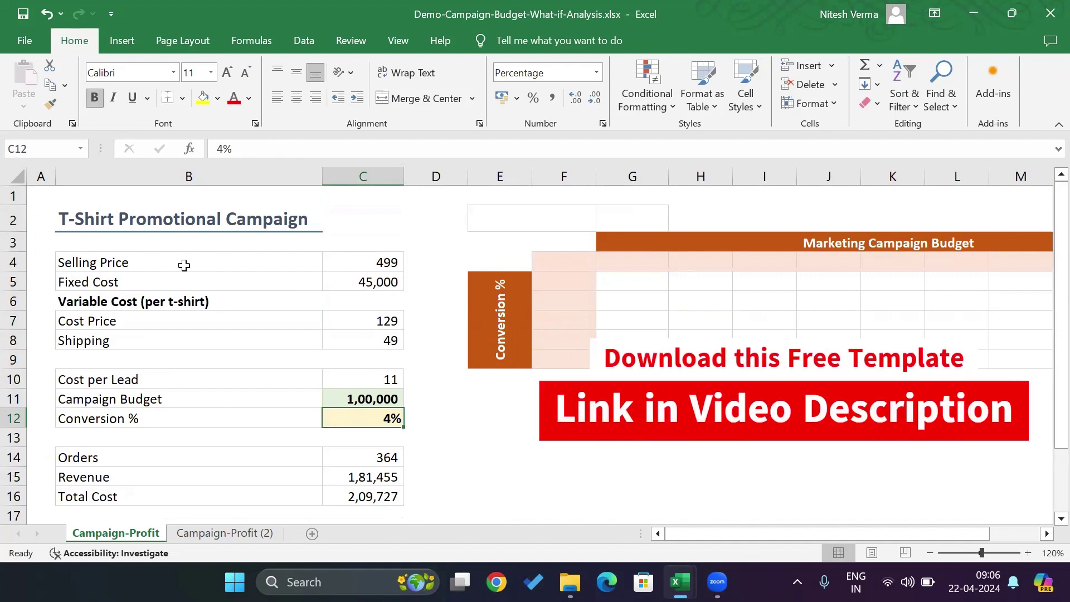
{"action": "key", "text": "Up"}
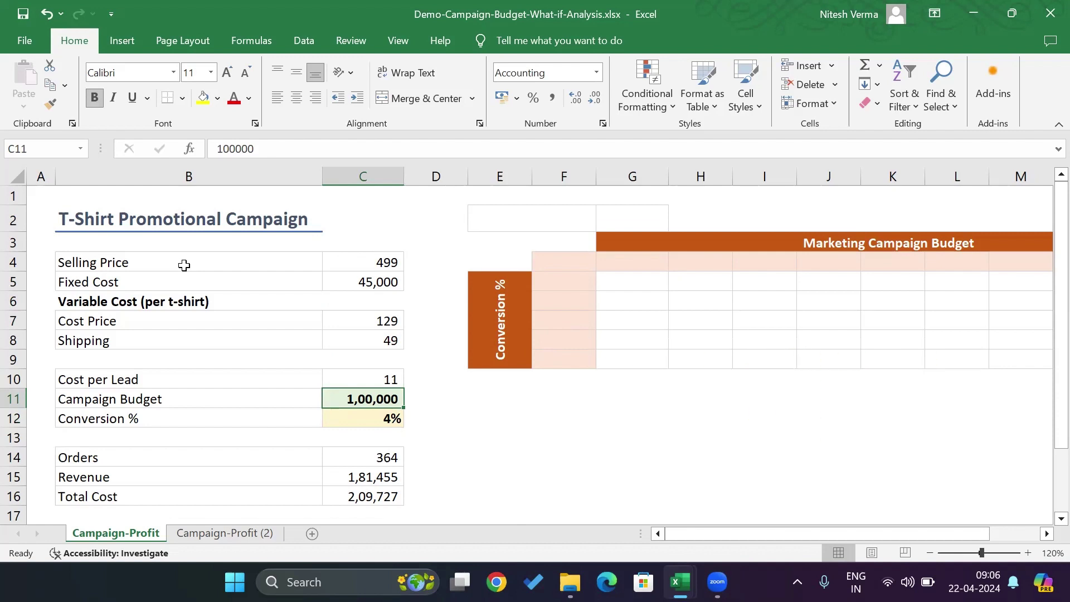
{"action": "key", "text": "Up"}
{"action": "key", "text": "Up"}
{"action": "key", "text": "Down"}
{"action": "key", "text": "Down"}
Step: Set the Campaign Budget in C11 to 2,00,000 and check the recalculated Profit
{"action": "type", "text": "2,00,"}
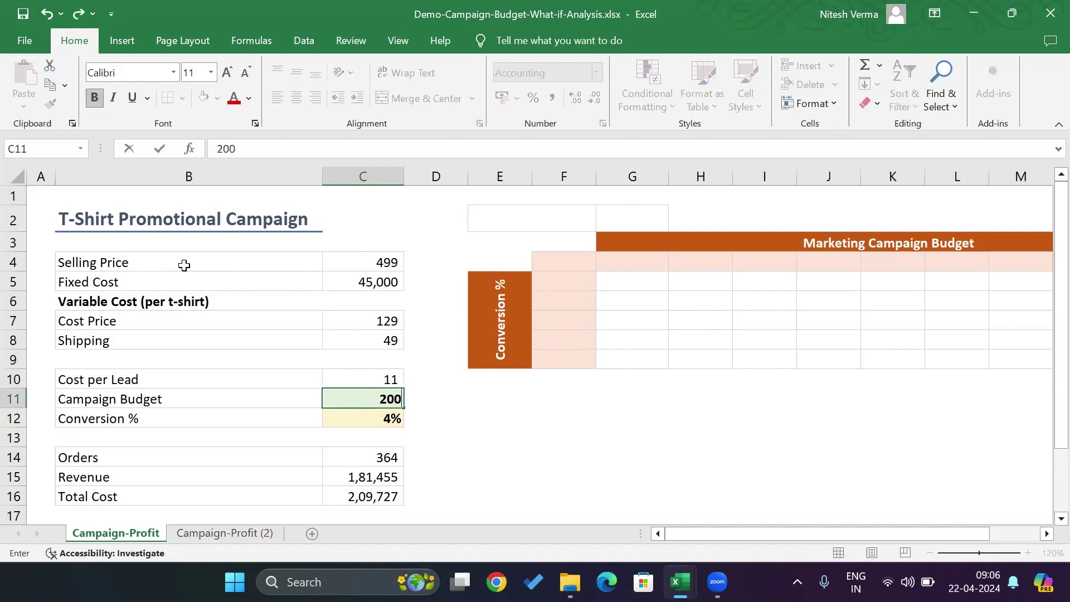
{"action": "type", "text": "000"}
{"action": "key", "text": "Return"}
{"action": "key", "text": "Down"}
{"action": "key", "text": "Down"}
{"action": "key", "text": "Down"}
{"action": "key", "text": "Down"}
{"action": "key", "text": "Down"}
{"action": "key", "text": "Down"}
{"action": "key", "text": "Down"}
{"action": "key", "text": "Down"}
{"action": "key", "text": "Down"}
{"action": "key", "text": "Down"}
{"action": "key", "text": "Up"}
{"action": "key", "text": "Up"}
{"action": "key", "text": "Up"}
{"action": "key", "text": "Up"}
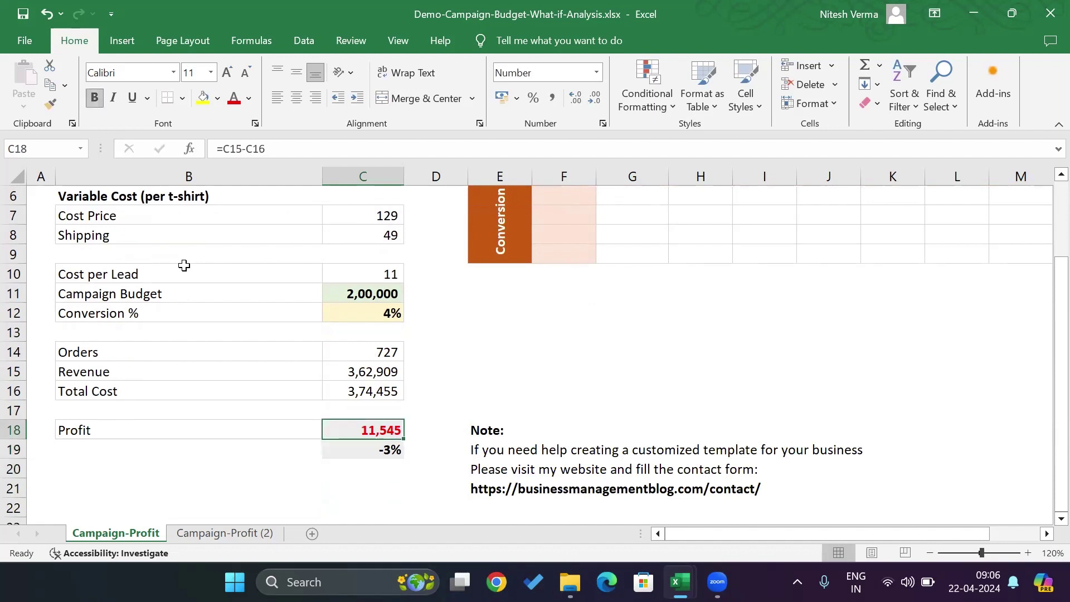
{"action": "key", "text": "Up"}
{"action": "key", "text": "Up"}
{"action": "key", "text": "Up"}
{"action": "key", "text": "Up"}
{"action": "key", "text": "Up"}
{"action": "key", "text": "Up"}
{"action": "key", "text": "Up"}
{"action": "key", "text": "Up"}
{"action": "key", "text": "Up"}
{"action": "key", "text": "Up"}
{"action": "key", "text": "Up"}
{"action": "key", "text": "Up"}
{"action": "key", "text": "Up"}
{"action": "key", "text": "Up"}
{"action": "key", "text": "Up"}
{"action": "key", "text": "Up"}
{"action": "key", "text": "Up"}
{"action": "key", "text": "Down"}
{"action": "key", "text": "Down"}
{"action": "key", "text": "Down"}
{"action": "key", "text": "Down"}
{"action": "key", "text": "Down"}
{"action": "key", "text": "Down"}
{"action": "key", "text": "Down"}
{"action": "key", "text": "Down"}
{"action": "key", "text": "Down"}
{"action": "key", "text": "Down"}
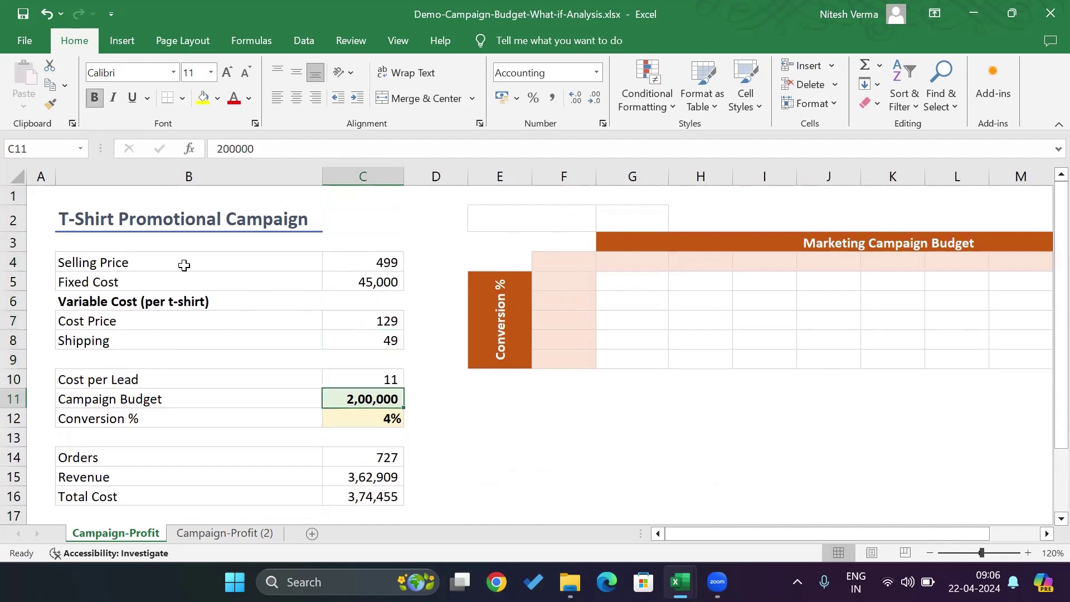
Step: Raise the Campaign Budget to 2,50,000 and check the Profit again
{"action": "type", "text": "2,50,00"}
{"action": "type", "text": "0"}
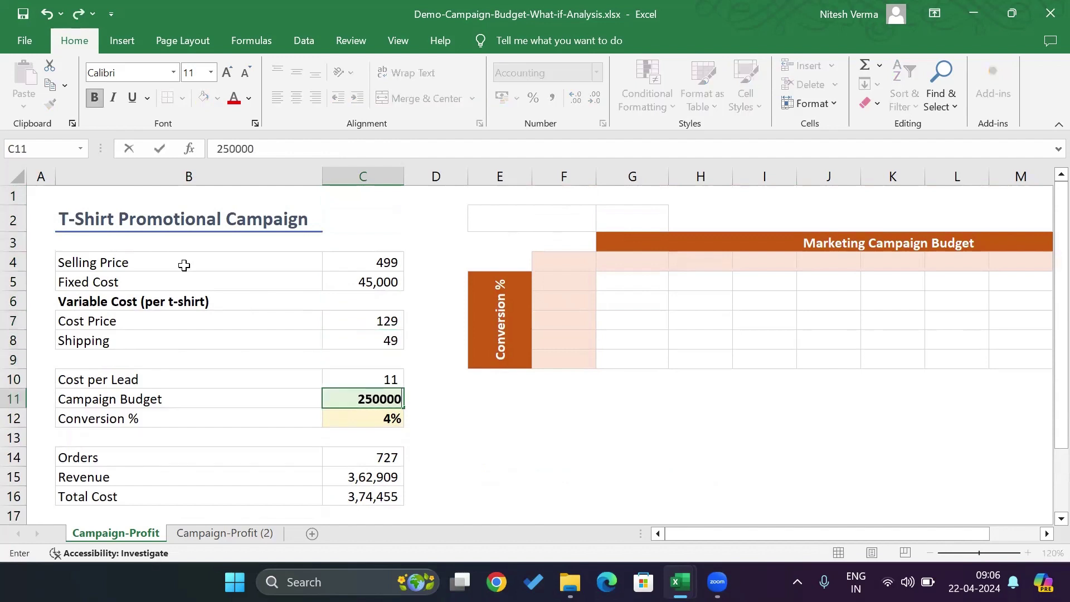
{"action": "key", "text": "Return"}
{"action": "key", "text": "Down"}
{"action": "key", "text": "Down"}
{"action": "key", "text": "Down"}
{"action": "key", "text": "Down"}
{"action": "key", "text": "Down"}
{"action": "key", "text": "Down"}
{"action": "key", "text": "Down"}
{"action": "key", "text": "Down"}
{"action": "key", "text": "Down"}
{"action": "key", "text": "Up"}
{"action": "key", "text": "Up"}
{"action": "key", "text": "Up"}
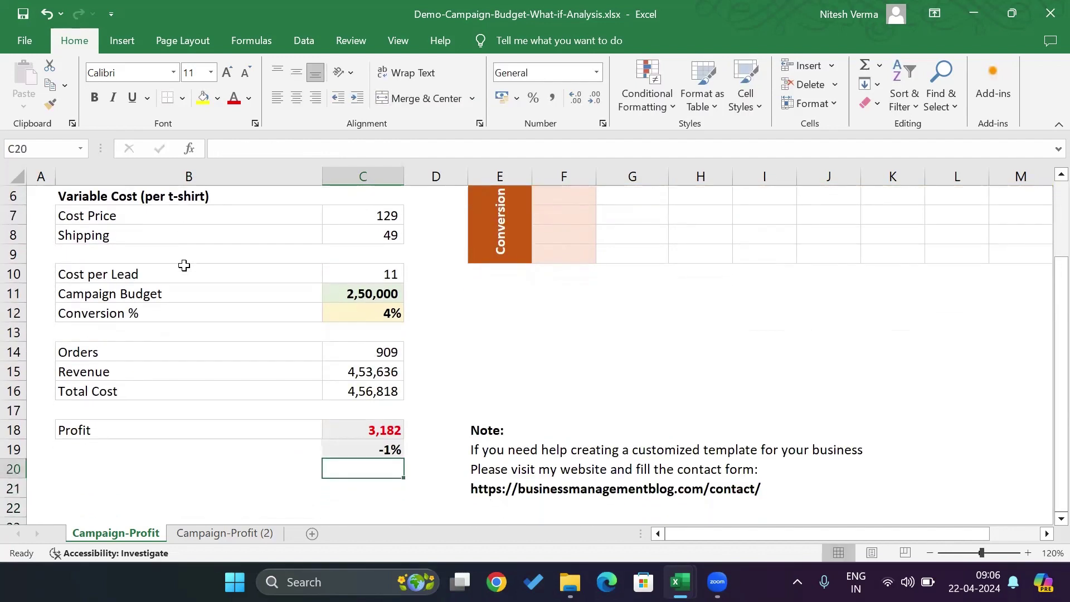
Step: Set Conversion % in C12 to 5%, turning Profit positive at 69,773
{"action": "key", "text": "Up"}
{"action": "key", "text": "Up"}
{"action": "key", "text": "Up"}
{"action": "key", "text": "Up"}
{"action": "key", "text": "Up"}
{"action": "key", "text": "Up"}
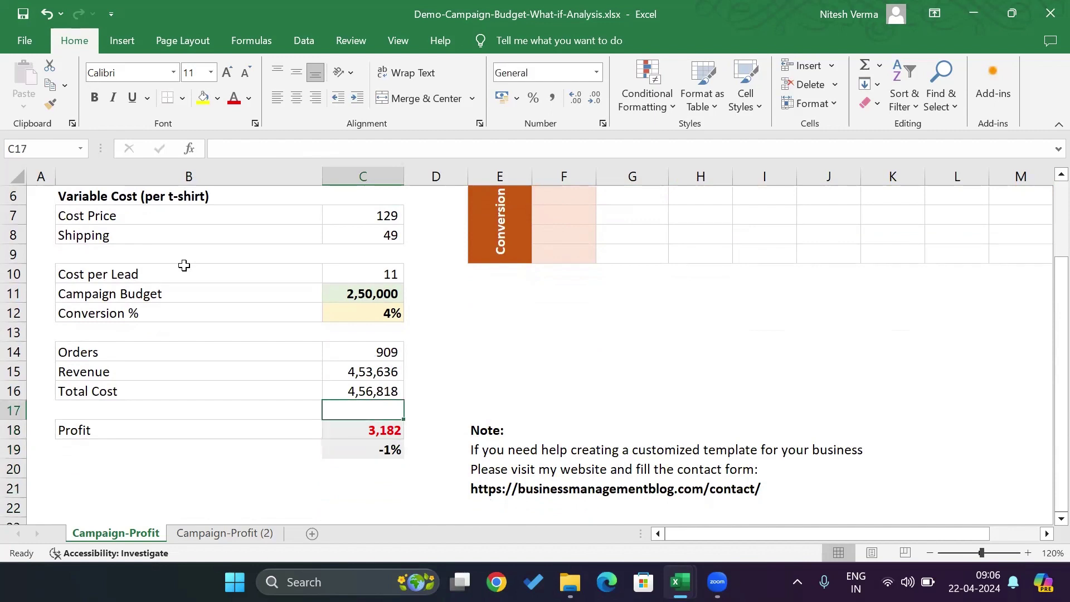
{"action": "type", "text": "5"}
{"action": "key", "text": "Return"}
{"action": "key", "text": "Down"}
{"action": "key", "text": "Down"}
{"action": "key", "text": "Down"}
{"action": "key", "text": "Down"}
{"action": "key", "text": "Down"}
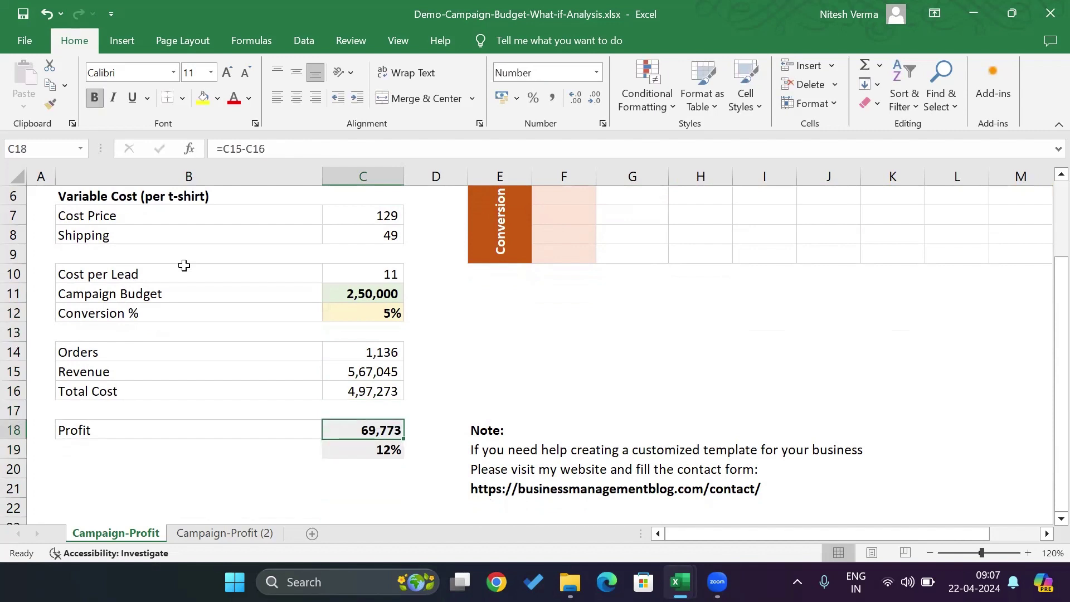
{"action": "key", "text": "Up"}
{"action": "key", "text": "Up"}
{"action": "key", "text": "Up"}
{"action": "key", "text": "Up"}
{"action": "key", "text": "Up"}
{"action": "key", "text": "Up"}
{"action": "key", "text": "Up"}
{"action": "key", "text": "Up"}
{"action": "key", "text": "Up"}
{"action": "key", "text": "Up"}
{"action": "key", "text": "Up"}
{"action": "key", "text": "Up"}
{"action": "key", "text": "Up"}
{"action": "key", "text": "Up"}
{"action": "key", "text": "Up"}
{"action": "key", "text": "Up"}
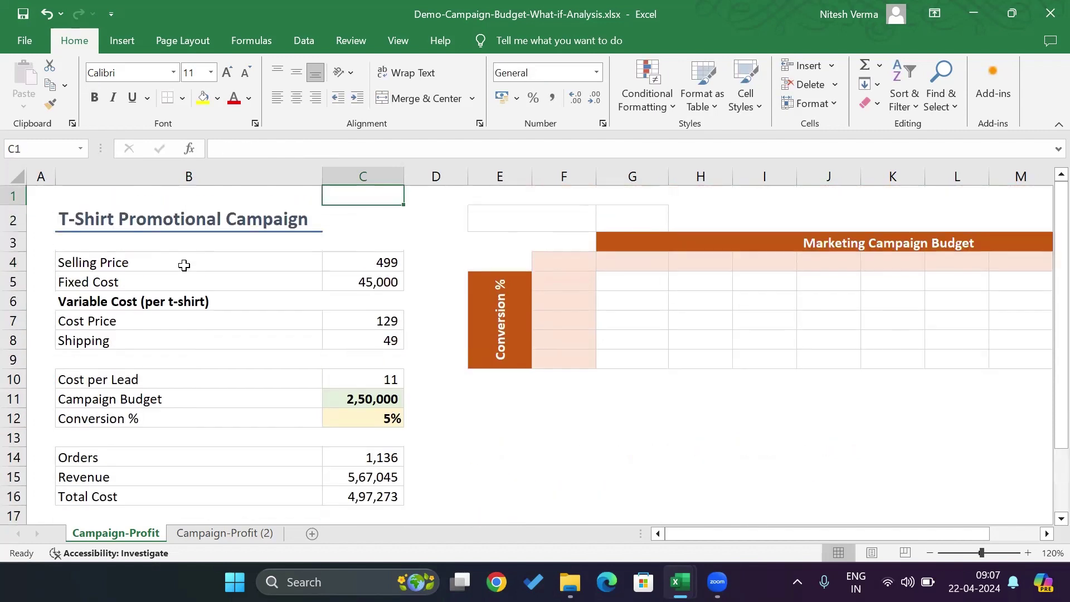
Step: Link the grid's corner cell F4 to the Profit total with =C18
{"action": "key", "text": "Down"}
{"action": "key", "text": "Down"}
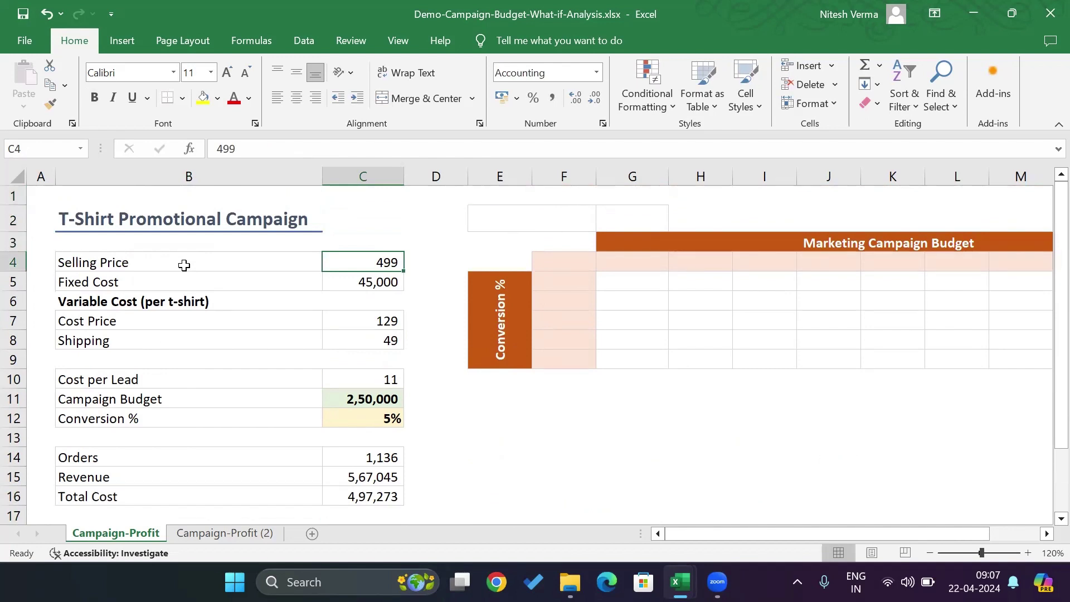
{"action": "key", "text": "Right"}
{"action": "key", "text": "Right"}
{"action": "key", "text": "Right"}
{"action": "key", "text": "Right"}
{"action": "key", "text": "Right"}
{"action": "key", "text": "Right"}
{"action": "key", "text": "Right"}
{"action": "key", "text": "Right"}
{"action": "key", "text": "Right"}
{"action": "key", "text": "Right"}
{"action": "key", "text": "Right"}
{"action": "key", "text": "Right"}
{"action": "key", "text": "Right"}
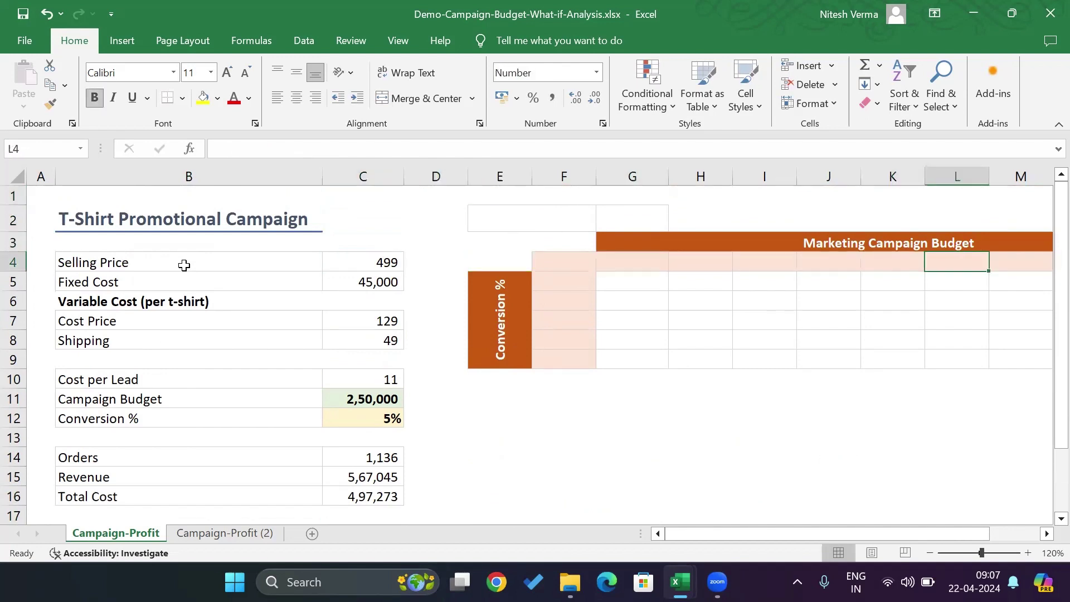
{"action": "key", "text": "Left"}
{"action": "key", "text": "Left"}
{"action": "key", "text": "Left"}
{"action": "key", "text": "Left"}
{"action": "key", "text": "Left"}
{"action": "key", "text": "Left"}
{"action": "key", "text": "Left"}
{"action": "key", "text": "Left"}
{"action": "key", "text": "Left"}
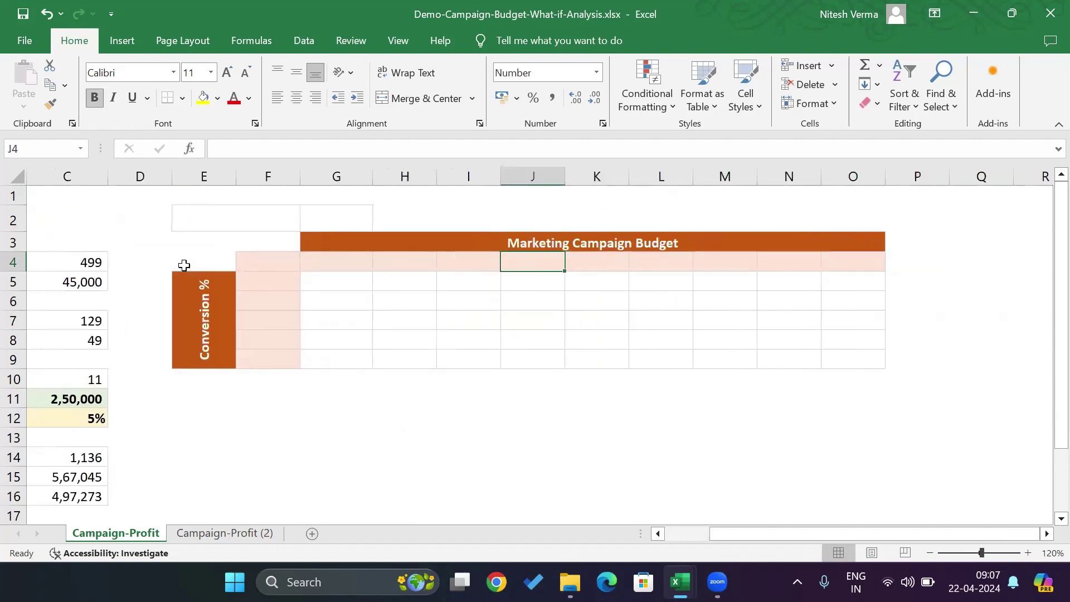
{"action": "key", "text": "Up"}
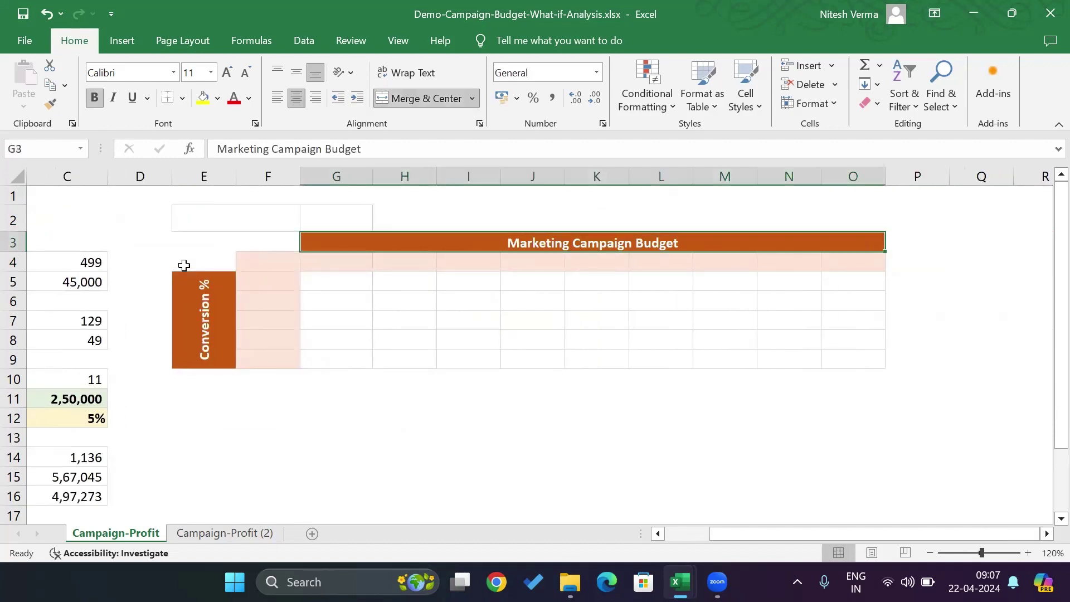
{"action": "key", "text": "Down"}
{"action": "key", "text": "Down"}
{"action": "key", "text": "Down"}
{"action": "key", "text": "Down"}
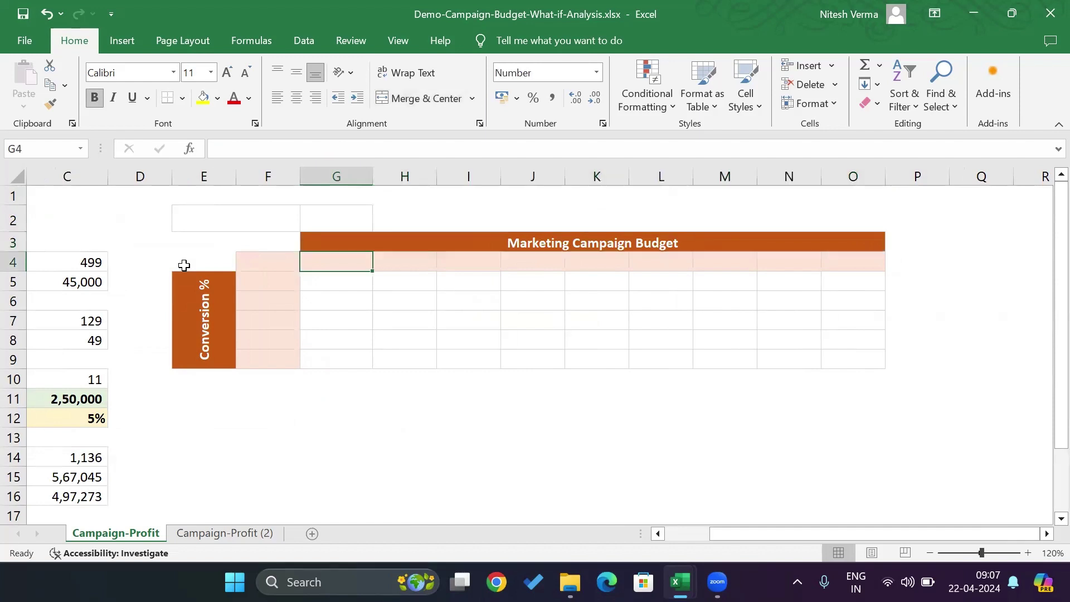
{"action": "key", "text": "Left"}
{"action": "key", "text": "Left"}
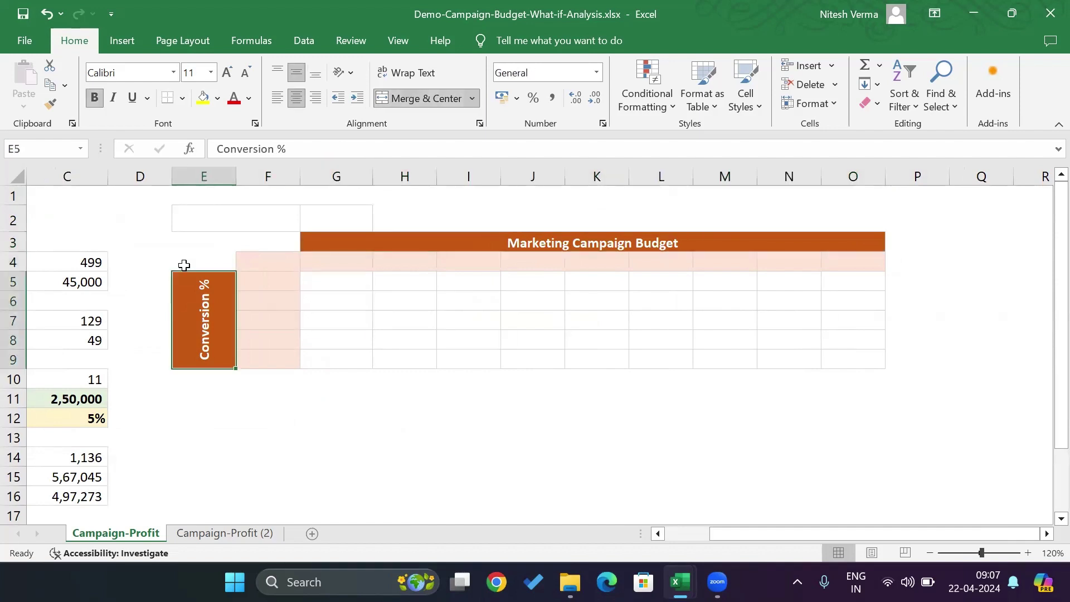
{"action": "key", "text": "Up"}
{"action": "key", "text": "Right"}
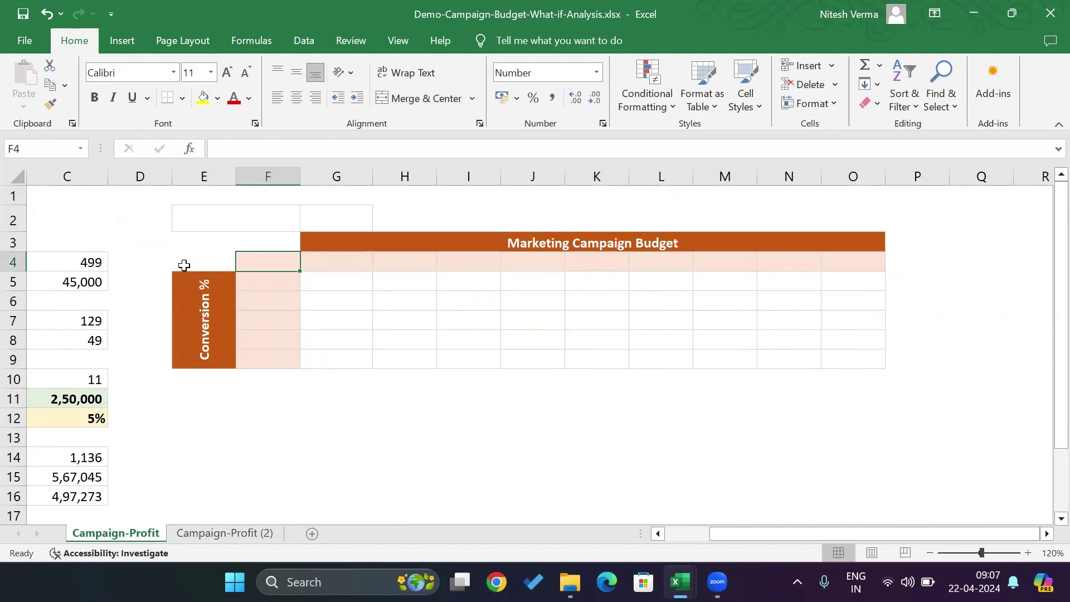
{"action": "type", "text": "="}
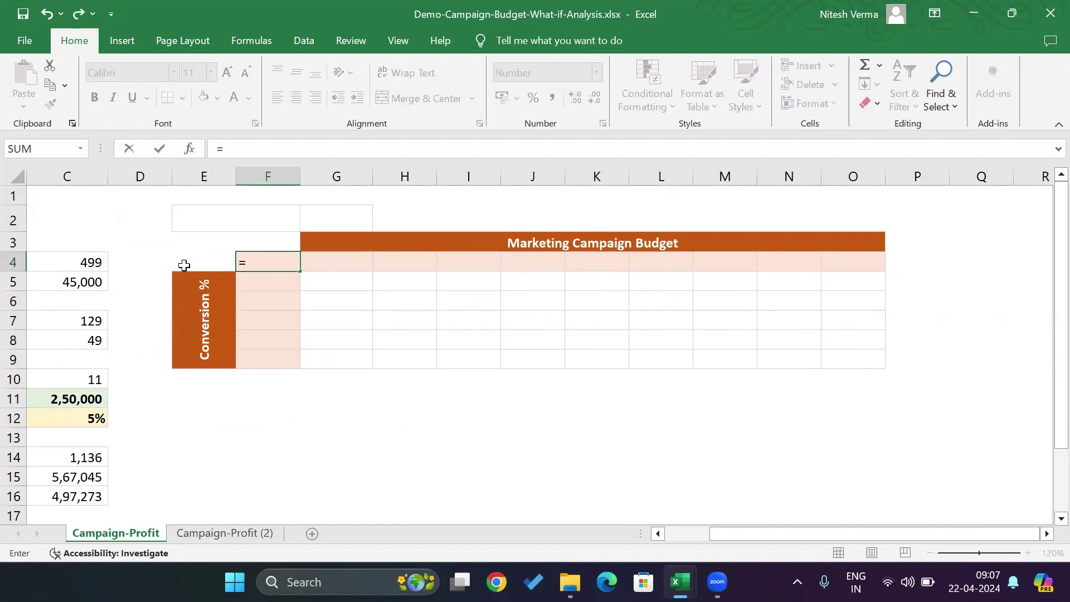
{"action": "left_click_drag", "start_coordinate": [746, 536], "coordinate": [676, 539]}
{"action": "scroll", "coordinate": [443, 392], "scroll_direction": "down", "scroll_amount": 2}
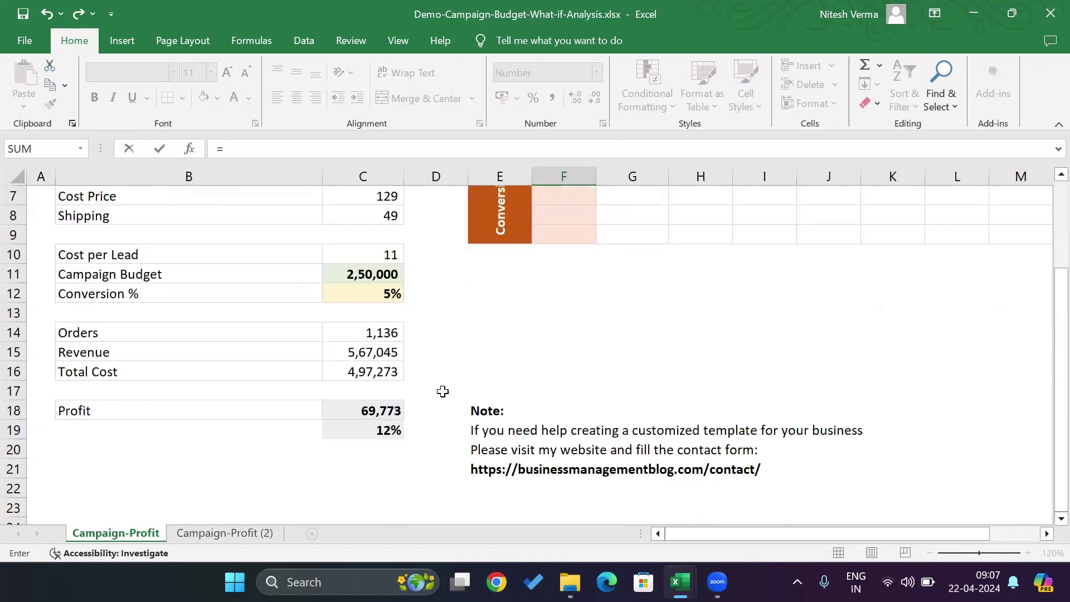
{"action": "left_click", "coordinate": [372, 411]}
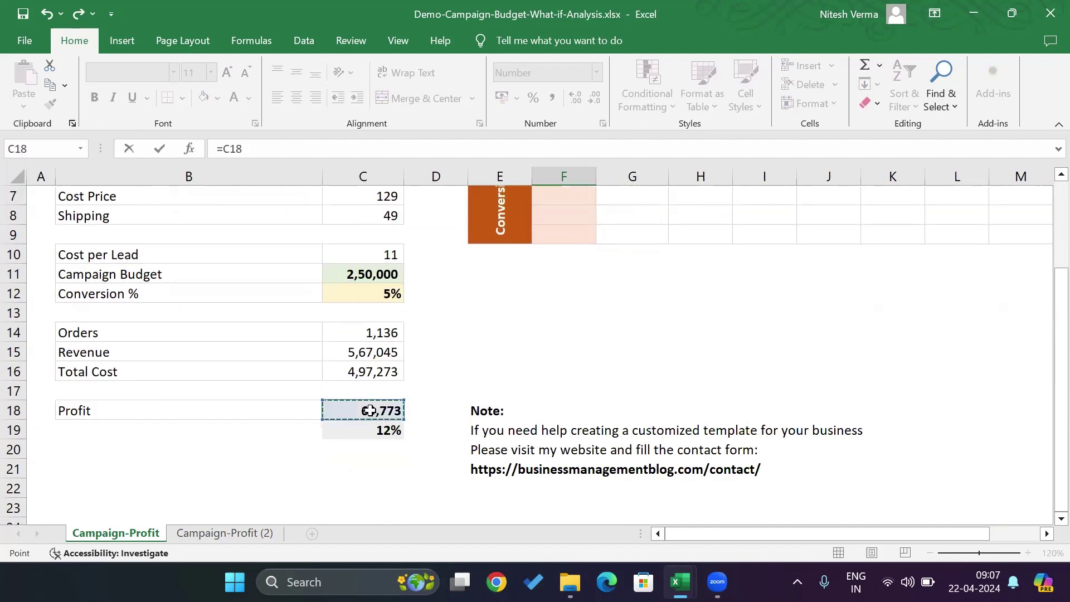
{"action": "key", "text": "Return"}
{"action": "key", "text": "Up"}
{"action": "key", "text": "Up"}
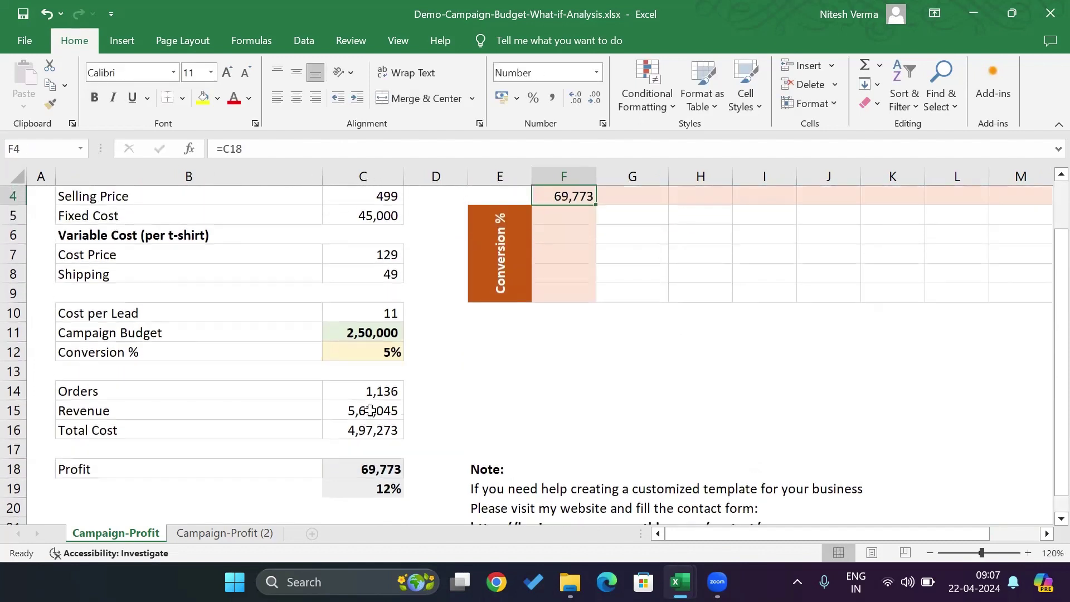
{"action": "scroll", "coordinate": [370, 410], "scroll_direction": "up", "scroll_amount": 1}
Step: Enter 1,00,000 in G4 and the step formula =G4+50000 in H4
{"action": "key", "text": "Down"}
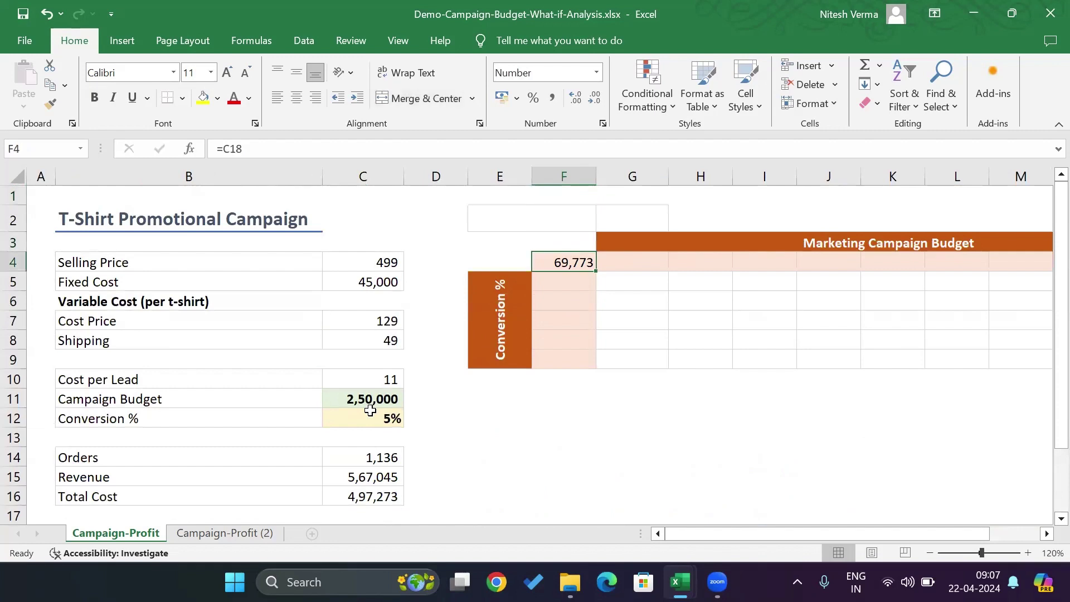
{"action": "key", "text": "Right"}
{"action": "key", "text": "Right"}
{"action": "key", "text": "Right"}
{"action": "key", "text": "Right"}
{"action": "key", "text": "Right"}
{"action": "key", "text": "Right"}
{"action": "key", "text": "Right"}
{"action": "key", "text": "Right"}
{"action": "key", "text": "Left"}
{"action": "key", "text": "Left"}
{"action": "key", "text": "Left"}
{"action": "key", "text": "Left"}
{"action": "key", "text": "Left"}
{"action": "key", "text": "Left"}
{"action": "key", "text": "Left"}
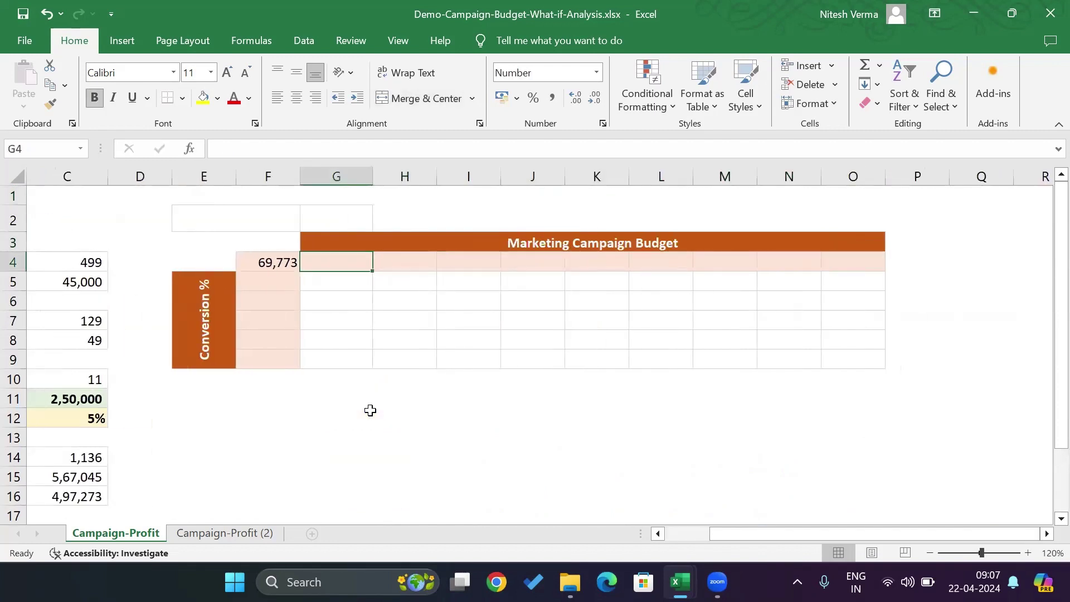
{"action": "type", "text": "1,00,00"}
{"action": "type", "text": "0000"}
{"action": "key", "text": "Return"}
{"action": "key", "text": "Up"}
{"action": "key", "text": "Right"}
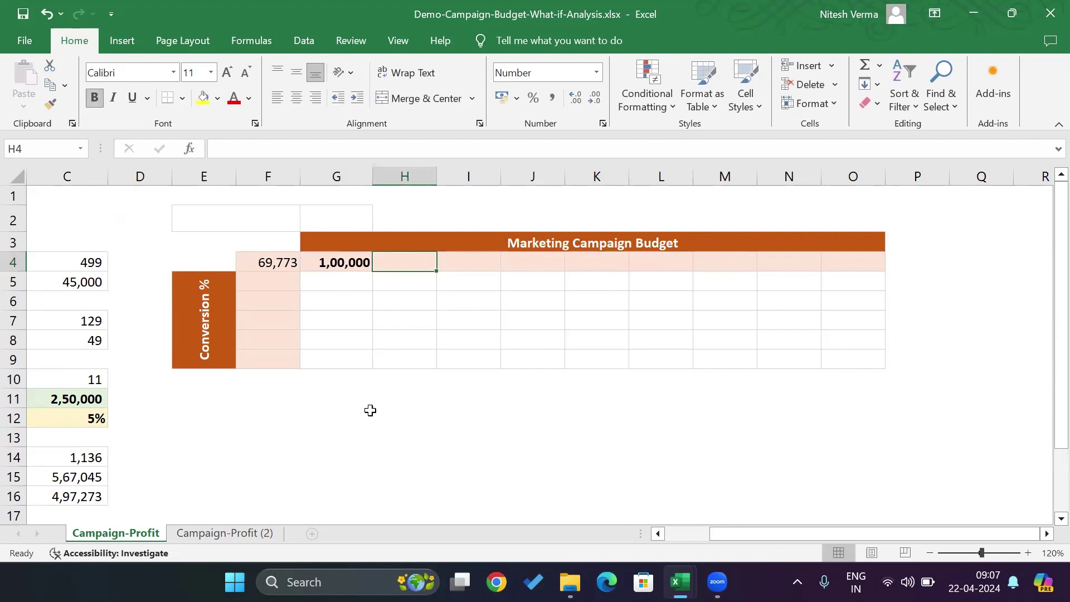
{"action": "type", "text": "="}
{"action": "key", "text": "Left"}
{"action": "type", "text": "+50000"}
{"action": "key", "text": "Return"}
{"action": "key", "text": "Up"}
Step: Copy the H4 formula across I4:O4 so budgets run up to 5,00,000
{"action": "key", "text": "ctrl+c"}
{"action": "key", "text": "Right"}
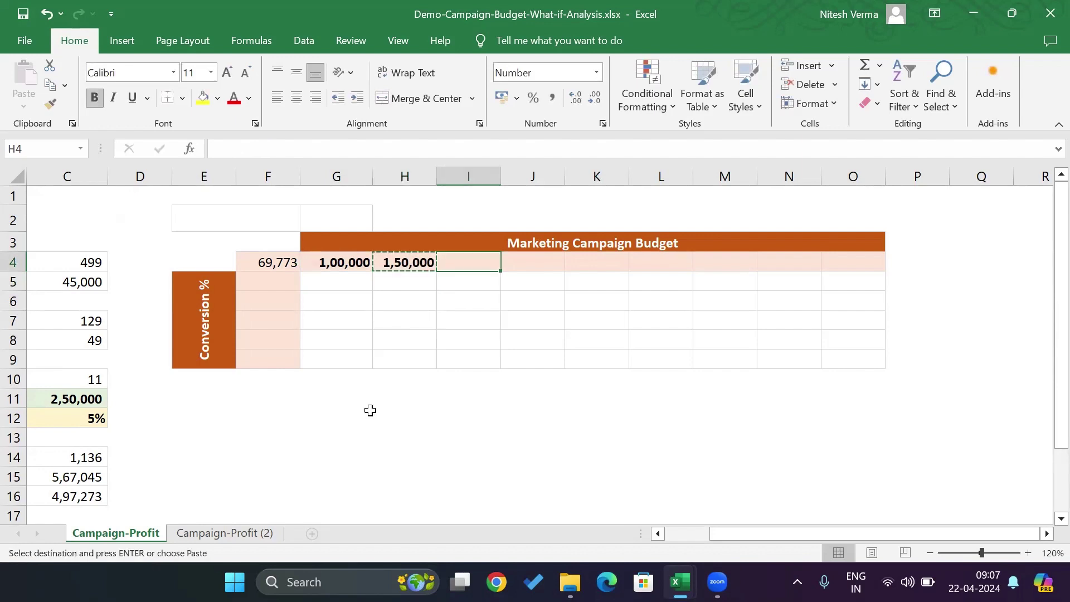
{"action": "key", "text": "shift+Right"}
{"action": "key", "text": "shift+Right"}
{"action": "key", "text": "shift+Right"}
{"action": "key", "text": "shift+Right"}
{"action": "key", "text": "shift+Right"}
{"action": "key", "text": "shift+Right"}
{"action": "key", "text": "ctrl+v"}
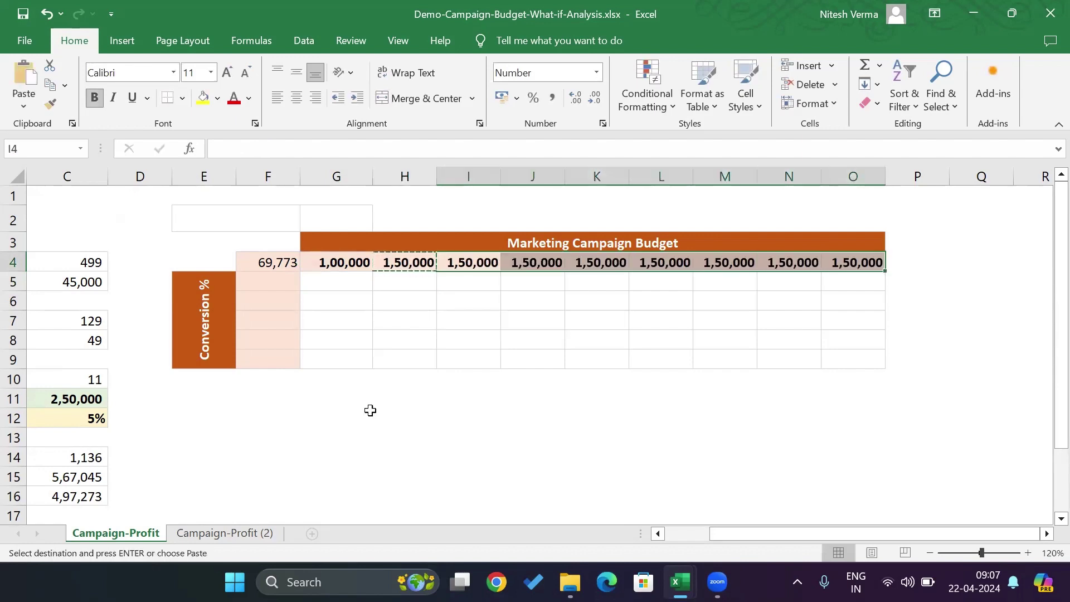
{"action": "key", "text": "Escape"}
{"action": "key", "text": "Left"}
{"action": "key", "text": "Left"}
{"action": "key", "text": "Left"}
{"action": "key", "text": "Down"}
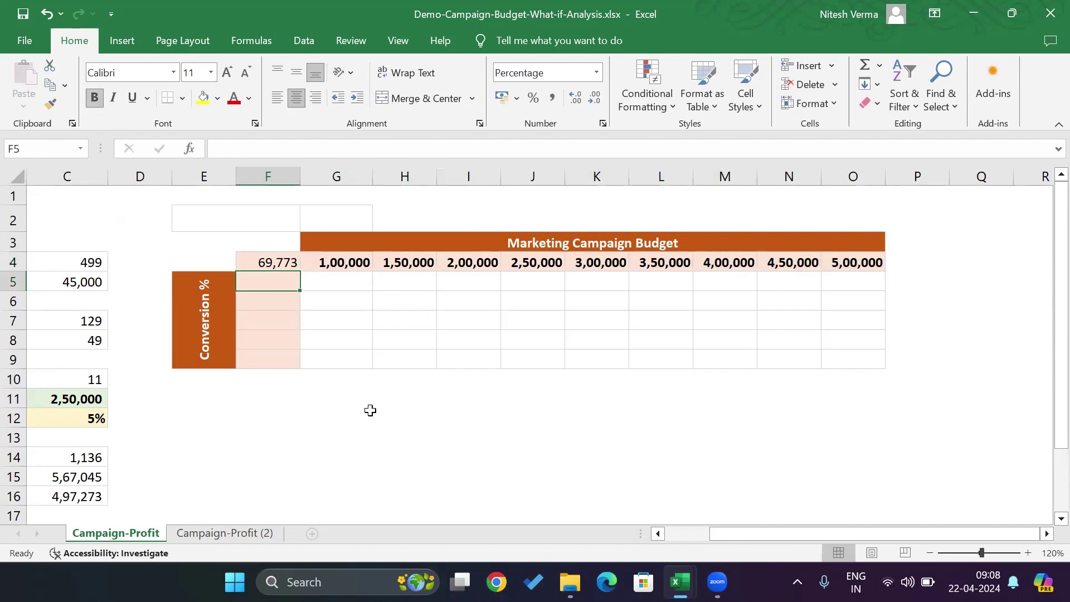
Step: Enter 3 in F5 and the step formula =F5+1% in F6
{"action": "type", "text": "3"}
{"action": "key", "text": "Return"}
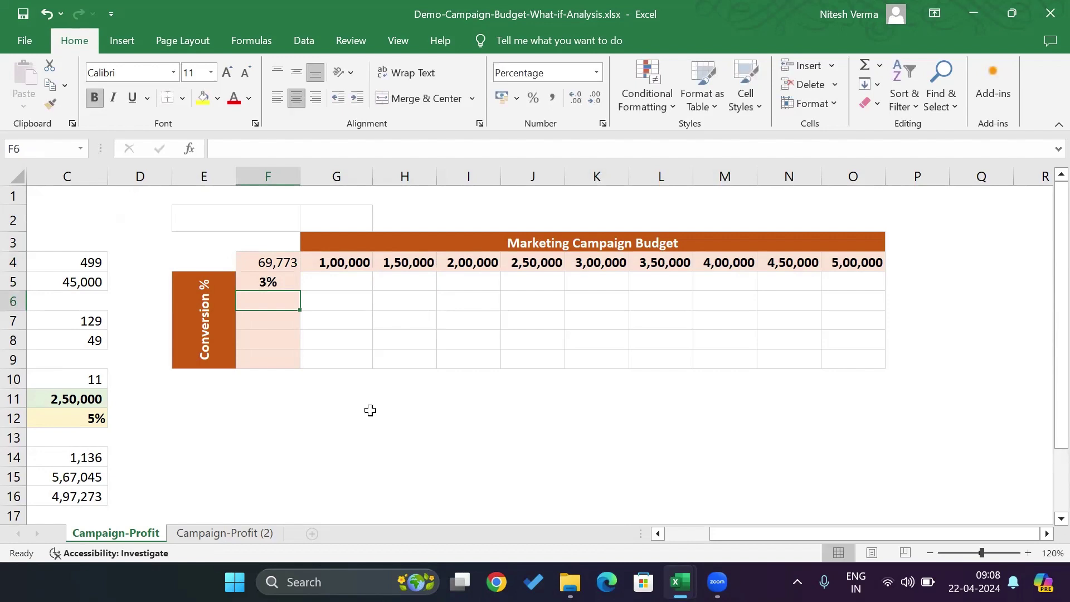
{"action": "type", "text": "="}
{"action": "key", "text": "Up"}
{"action": "type", "text": "+1%"}
{"action": "key", "text": "Return"}
{"action": "key", "text": "Up"}
Step: Copy the F6 formula down through F9 to reach 7%
{"action": "key", "text": "ctrl+c"}
{"action": "key", "text": "shift+Down"}
{"action": "key", "text": "shift+Down"}
{"action": "key", "text": "shift+Down"}
{"action": "key", "text": "ctrl+v"}
{"action": "key", "text": "Escape"}
Step: Check the corner profit link, the first budget 1,00,000 and the first rate 3%
{"action": "key", "text": "ctrl+Up"}
{"action": "key", "text": "ctrl+Up"}
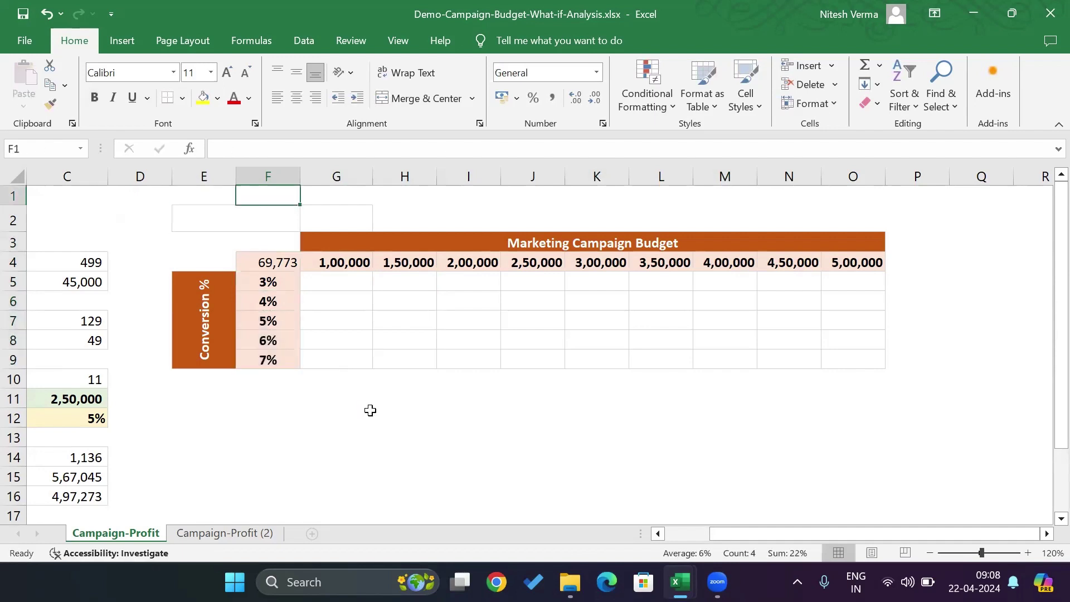
{"action": "key", "text": "Down"}
{"action": "key", "text": "Down"}
{"action": "key", "text": "Down"}
{"action": "key", "text": "Down"}
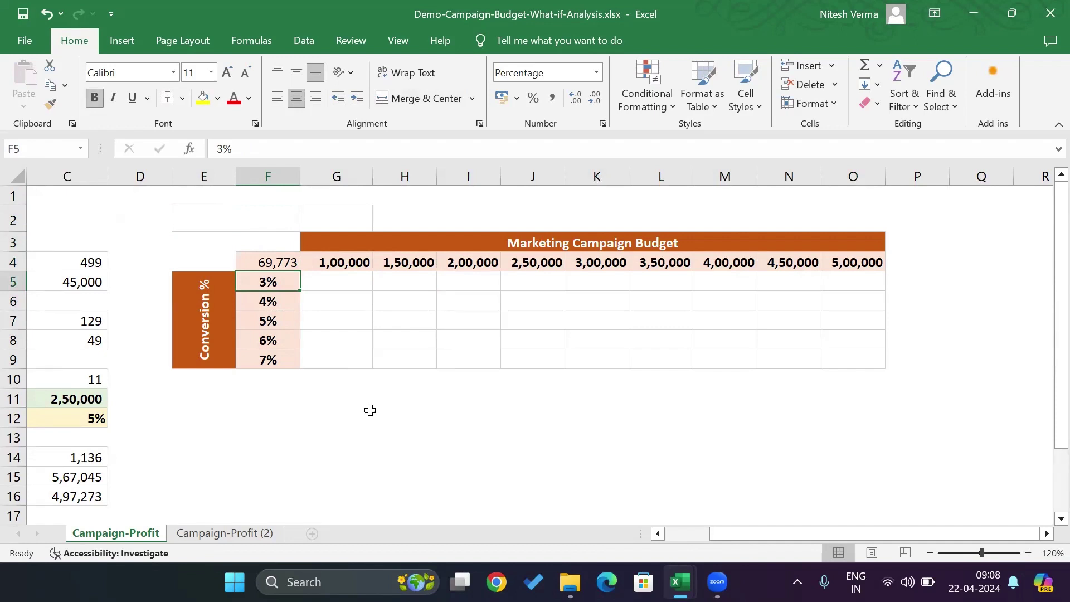
{"action": "key", "text": "Up"}
{"action": "key", "text": "Right"}
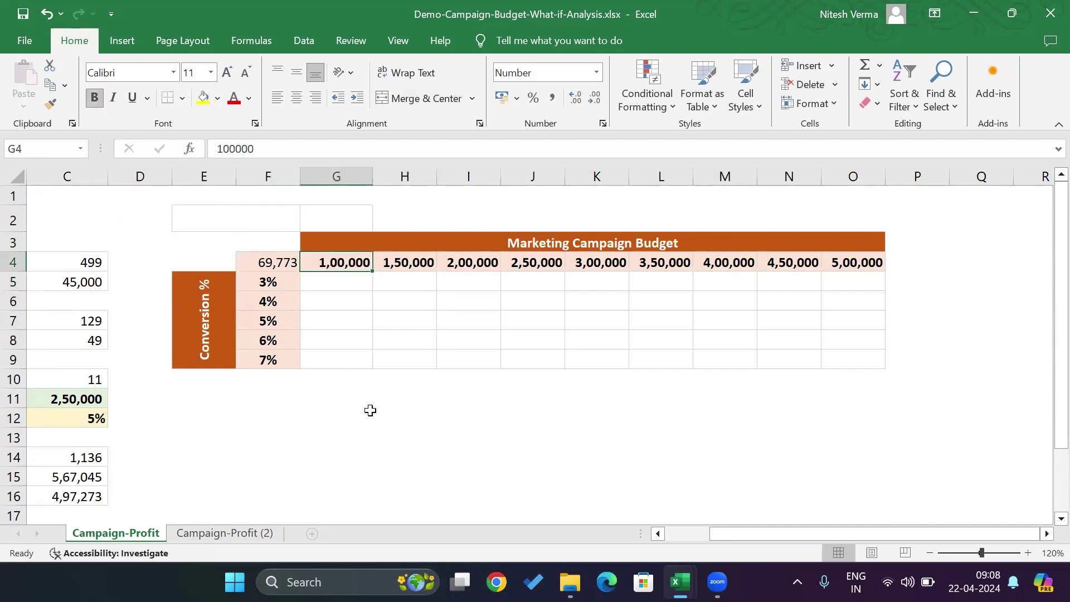
{"action": "key", "text": "Left"}
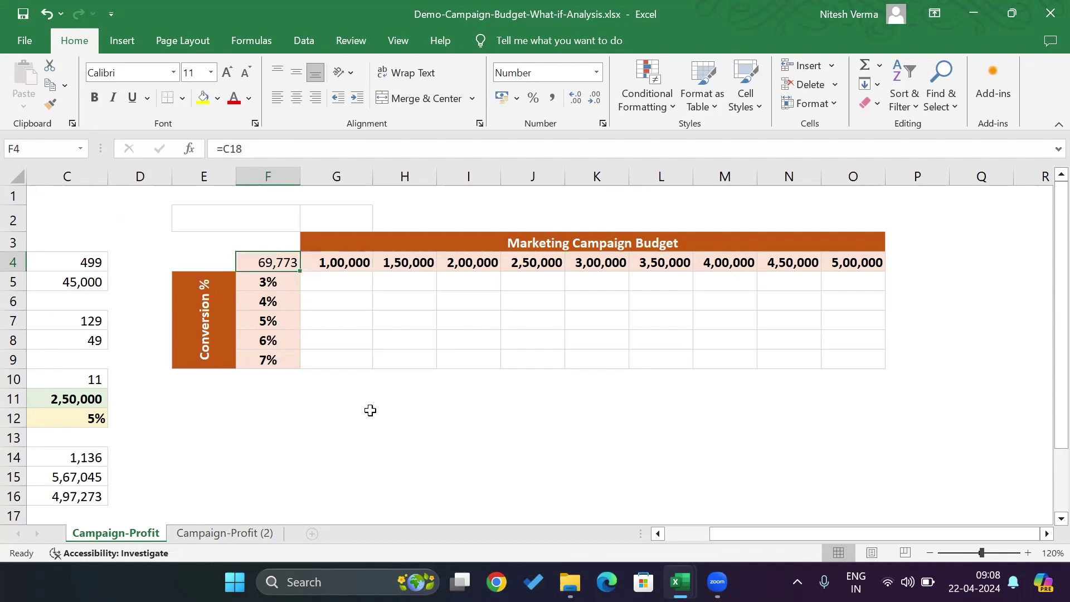
{"action": "key", "text": "Down"}
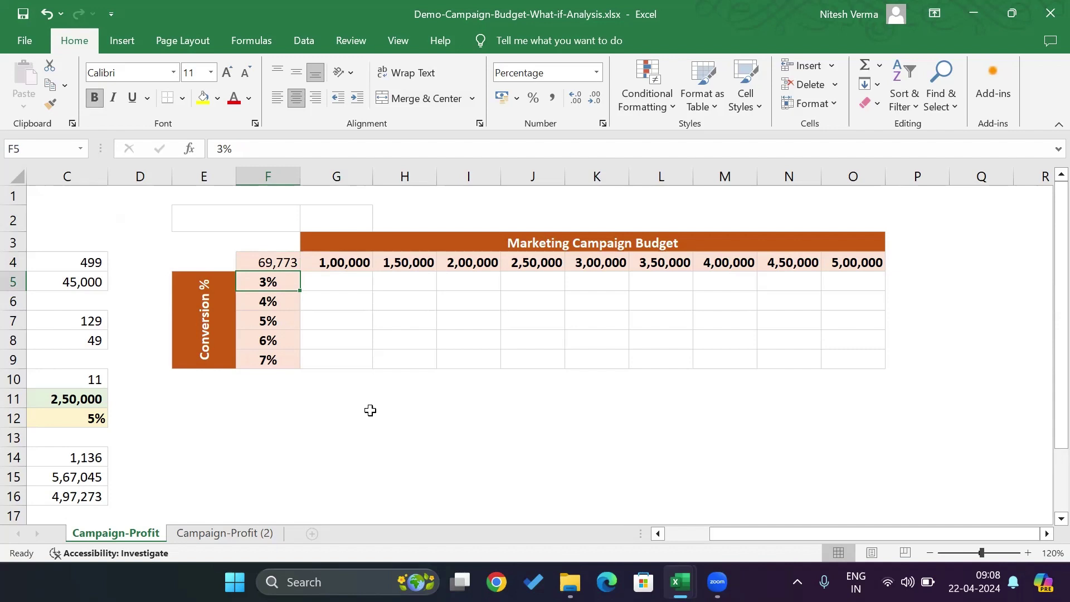
{"action": "key", "text": "Right"}
Step: Select the F4:O9 grid and choose Data > What-If Analysis > Data Table
{"action": "key", "text": "ctrl+shift+Right"}
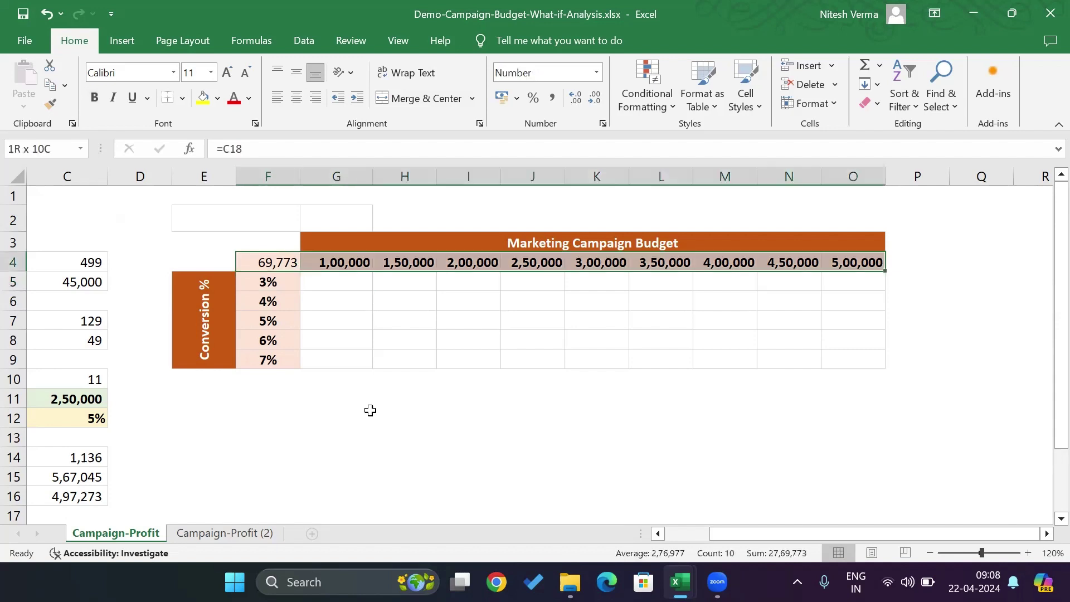
{"action": "key", "text": "ctrl+shift+Down"}
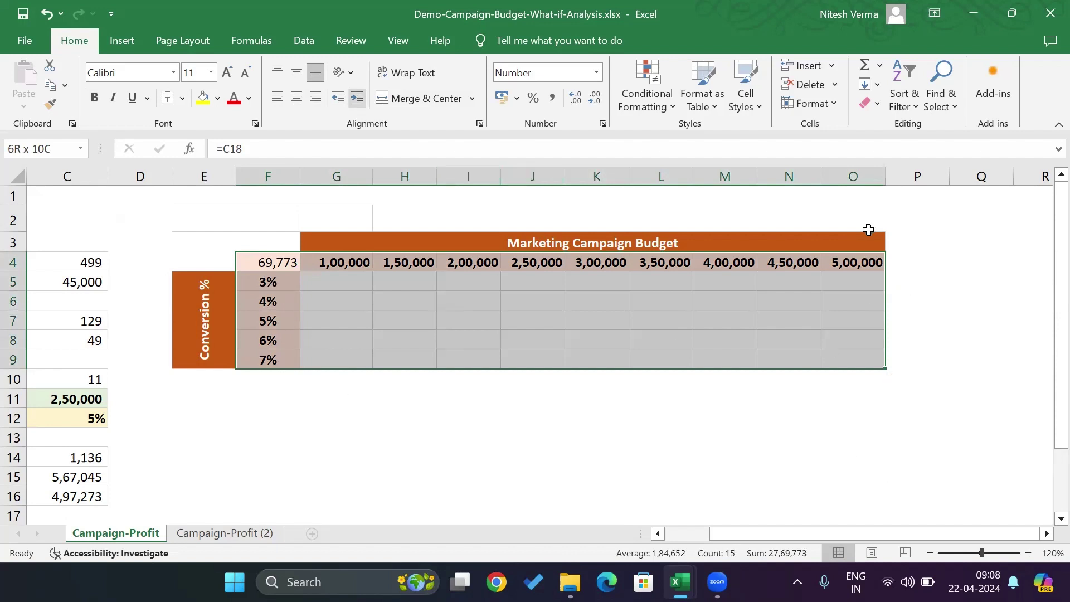
{"action": "key", "text": "alt+a"}
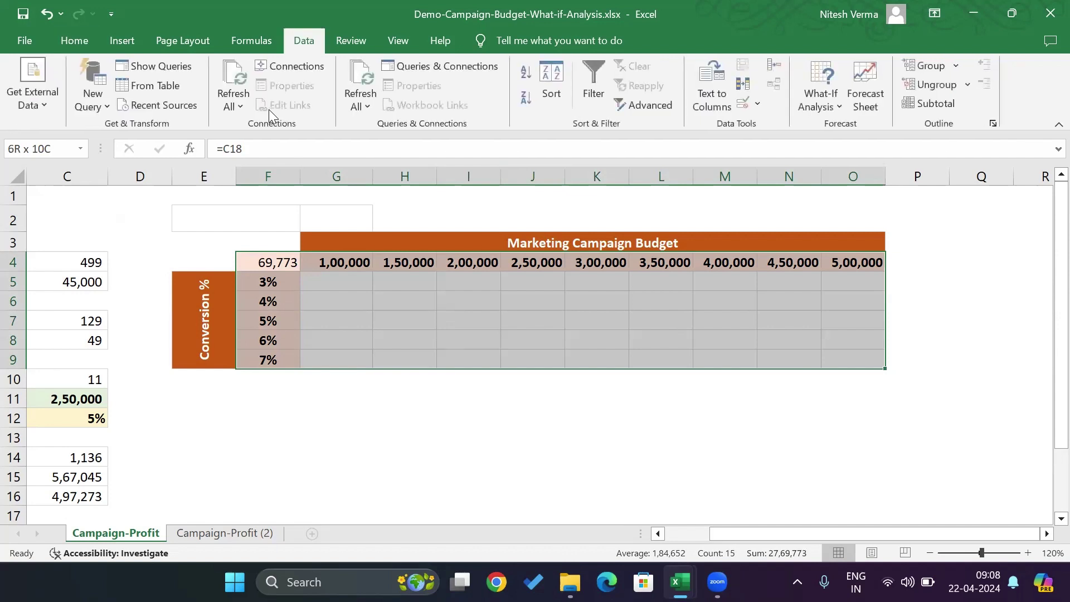
{"action": "left_click", "coordinate": [839, 106]}
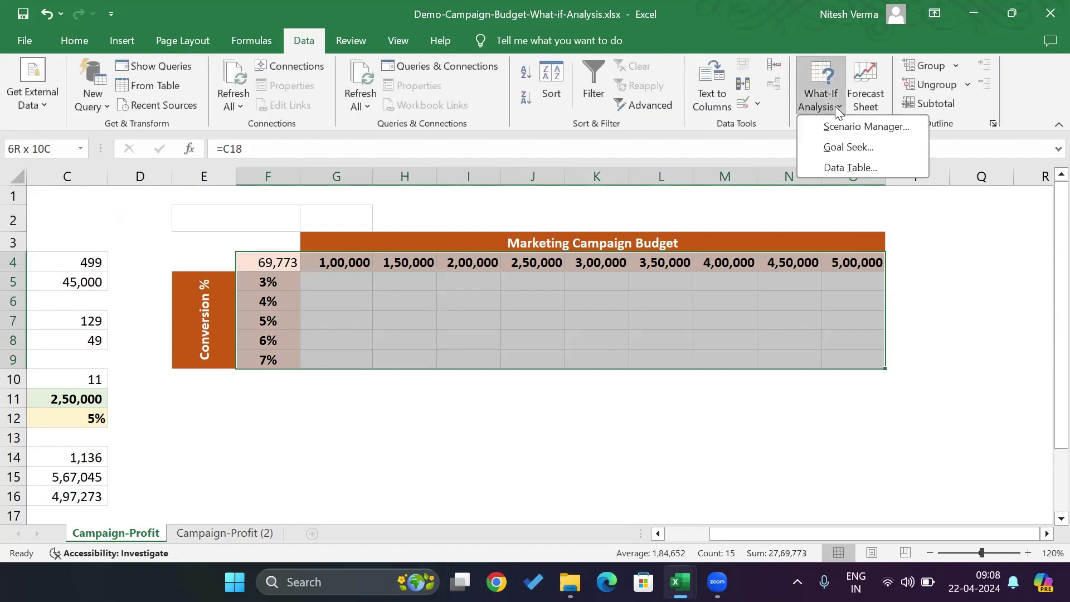
{"action": "left_click", "coordinate": [840, 162]}
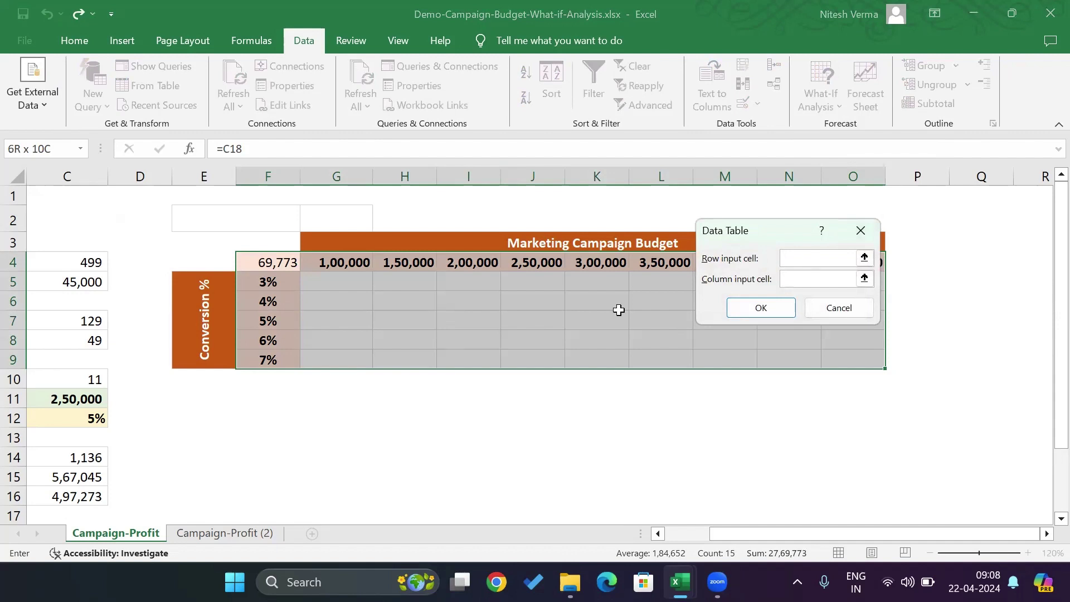
Step: Use Campaign Budget C11 as row input and Conversion % C12 as column input, then compute
{"action": "left_click_drag", "start_coordinate": [852, 533], "coordinate": [809, 533]}
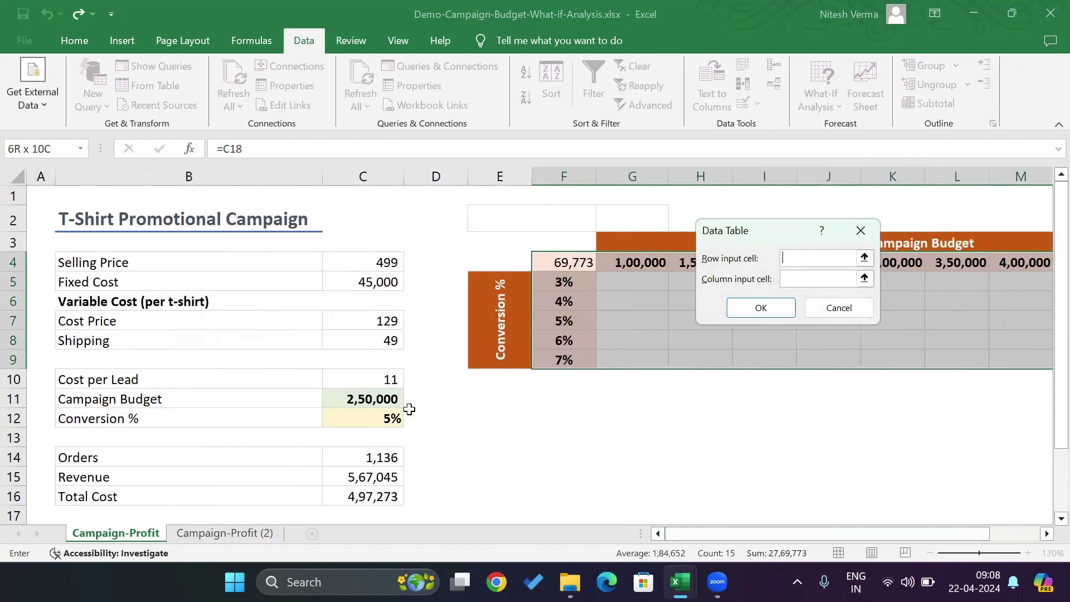
{"action": "left_click", "coordinate": [371, 399]}
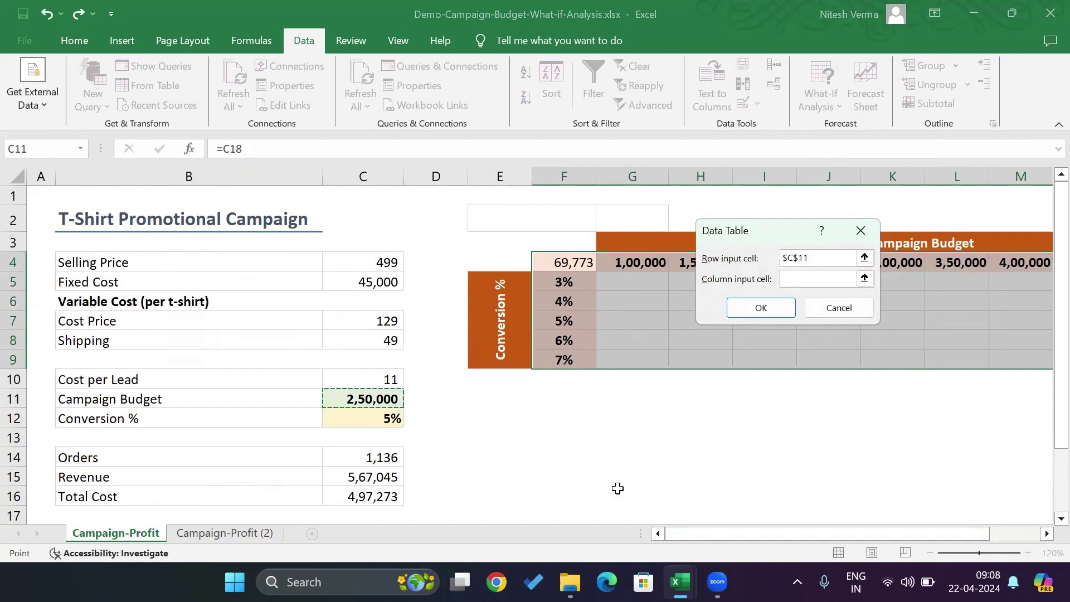
{"action": "left_click", "coordinate": [808, 282]}
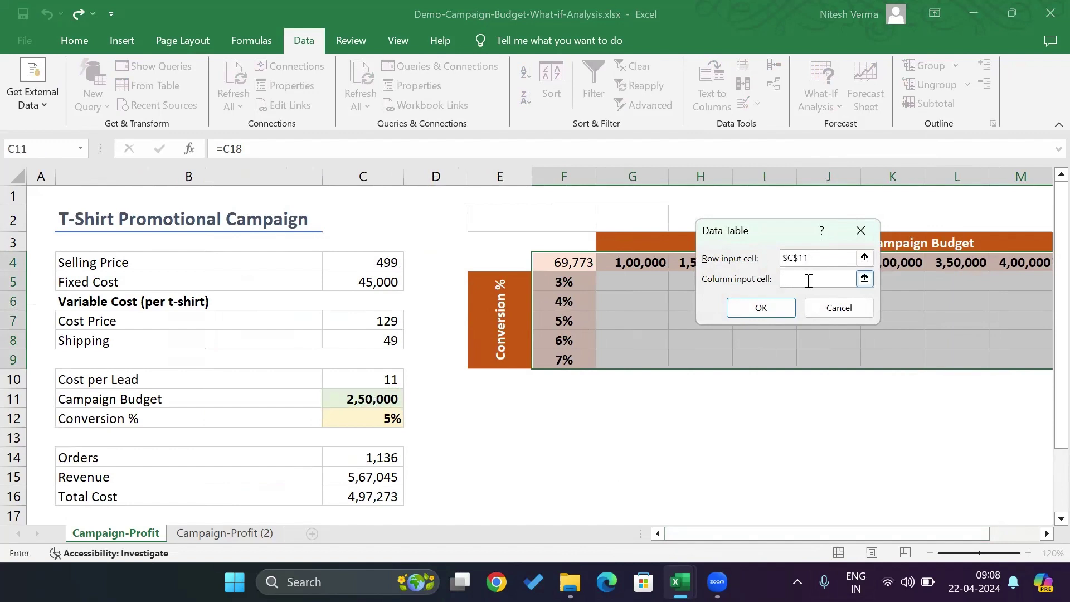
{"action": "left_click", "coordinate": [378, 419]}
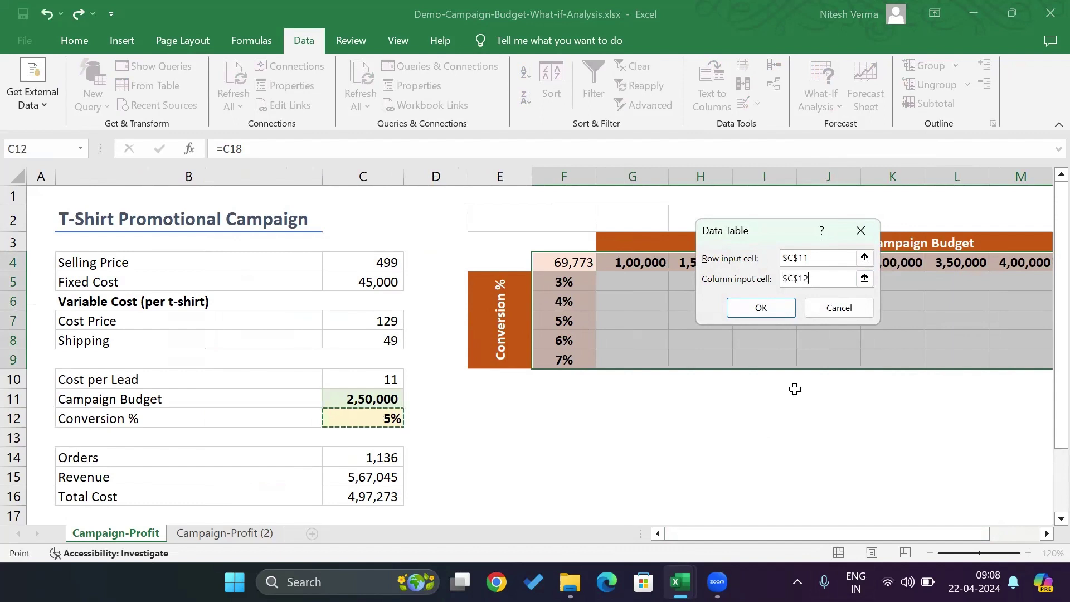
{"action": "left_click_drag", "start_coordinate": [773, 529], "coordinate": [888, 536]}
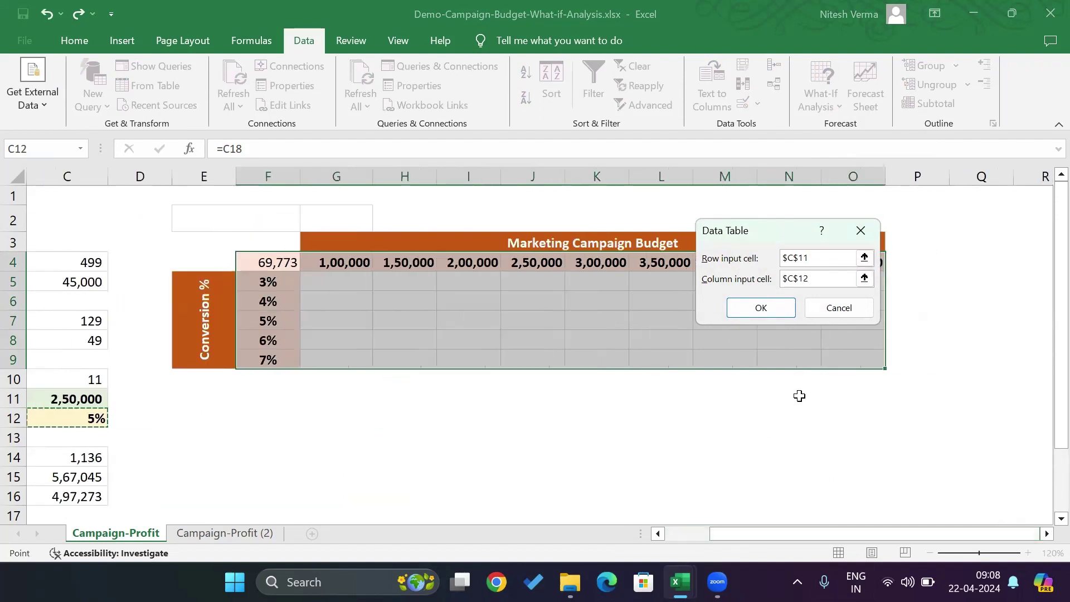
{"action": "left_click", "coordinate": [777, 311]}
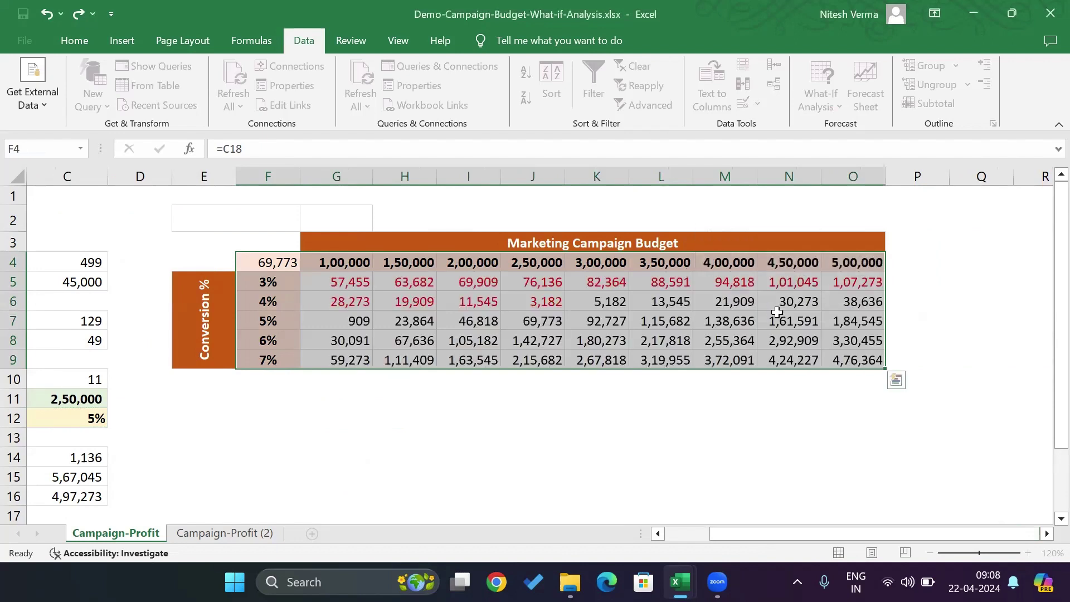
{"action": "left_click", "coordinate": [701, 453]}
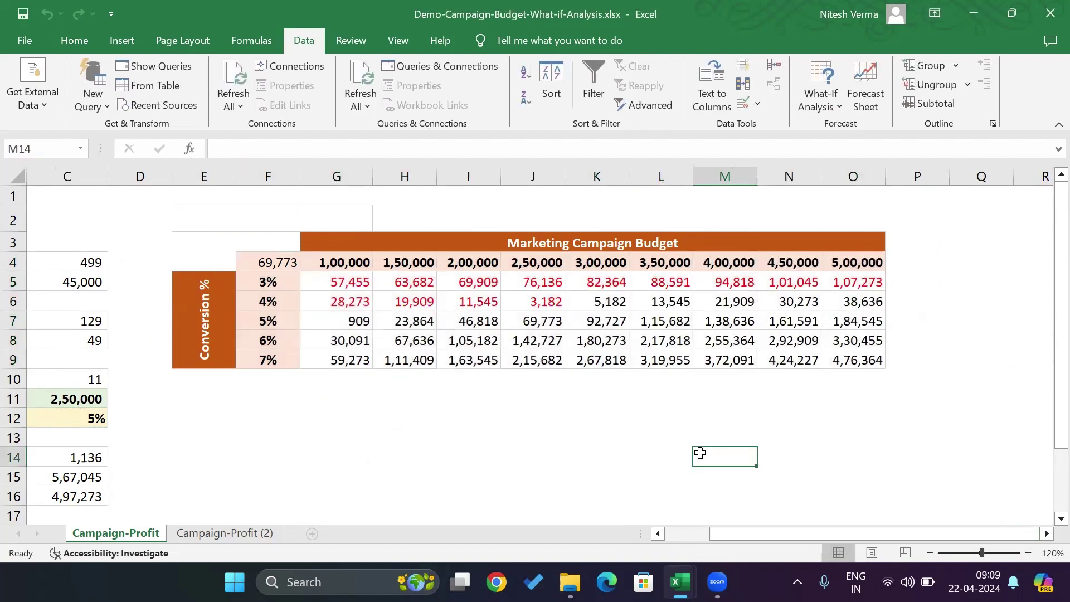
{"action": "left_click", "coordinate": [355, 281]}
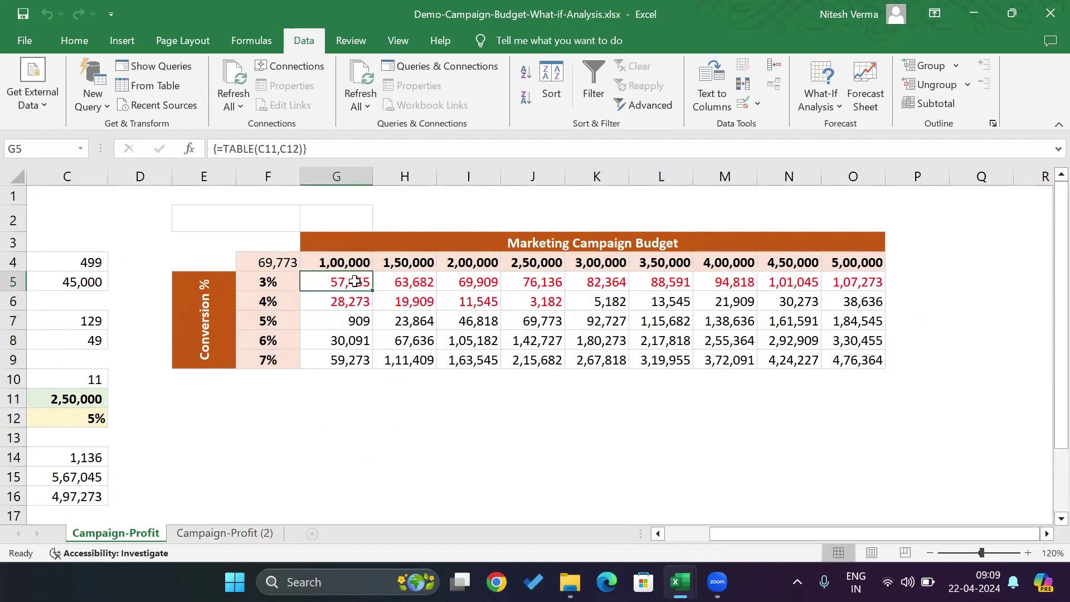
{"action": "left_click", "coordinate": [395, 280]}
{"action": "left_click", "coordinate": [523, 412]}
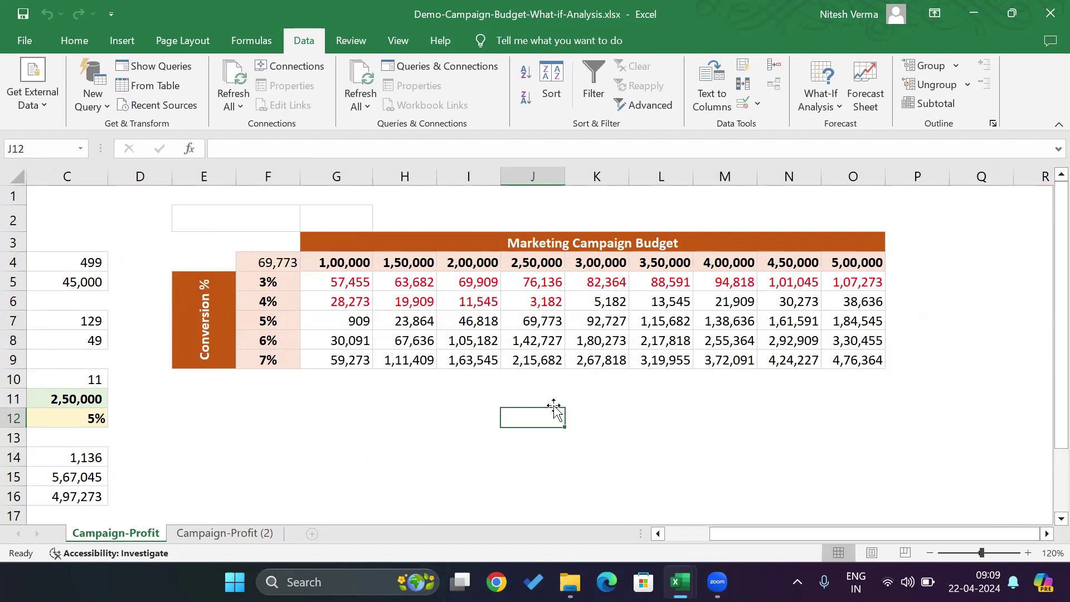
{"action": "left_click", "coordinate": [536, 264]}
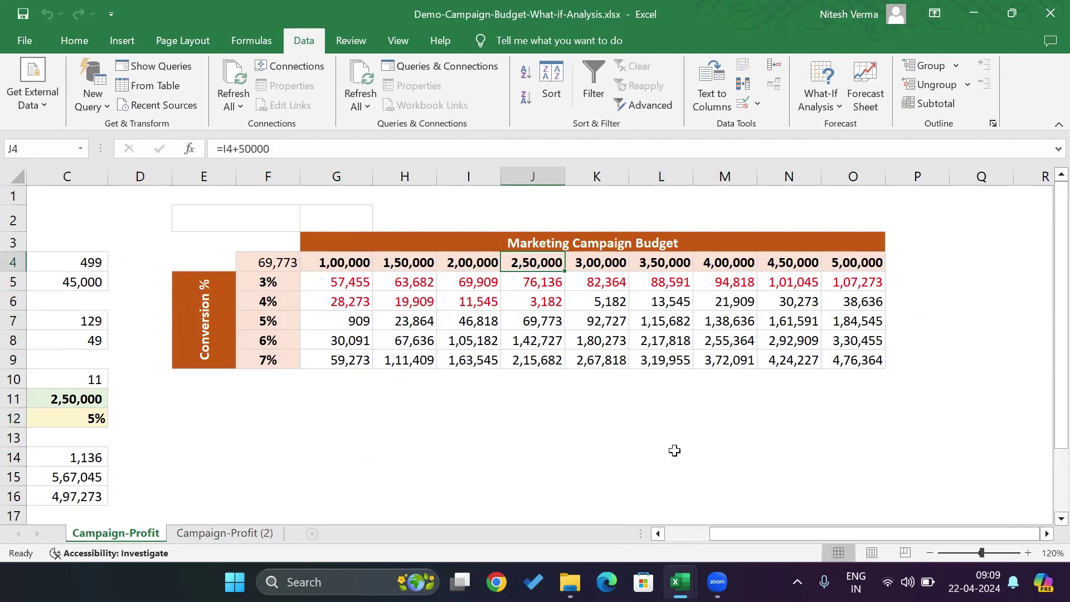
{"action": "key", "text": "Down"}
{"action": "key", "text": "Left"}
{"action": "key", "text": "Left"}
{"action": "key", "text": "Left"}
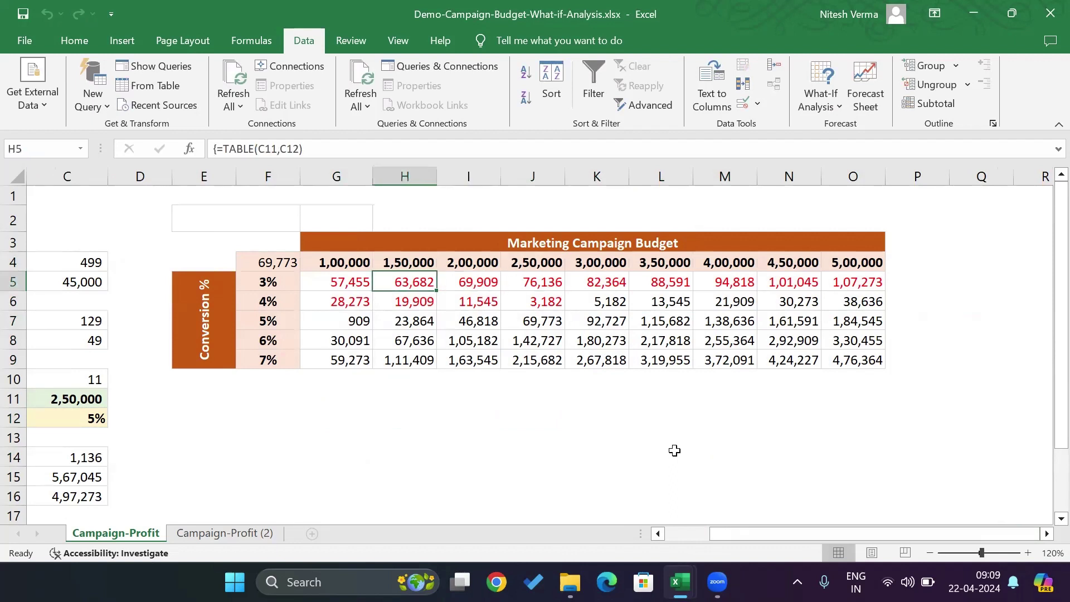
{"action": "key", "text": "Right"}
{"action": "key", "text": "Right"}
{"action": "key", "text": "Right"}
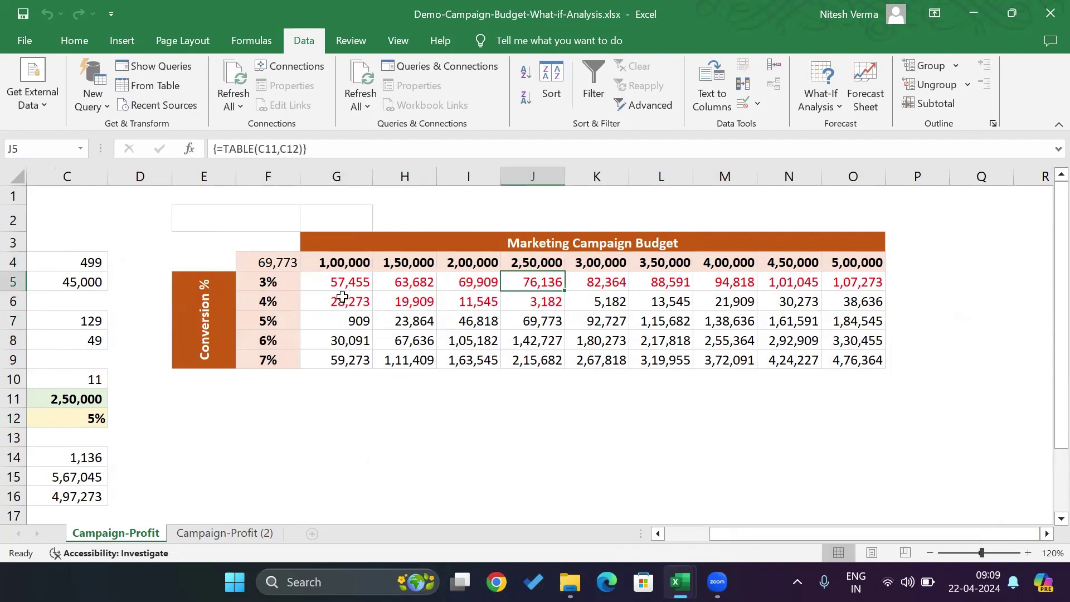
{"action": "left_click", "coordinate": [549, 303]}
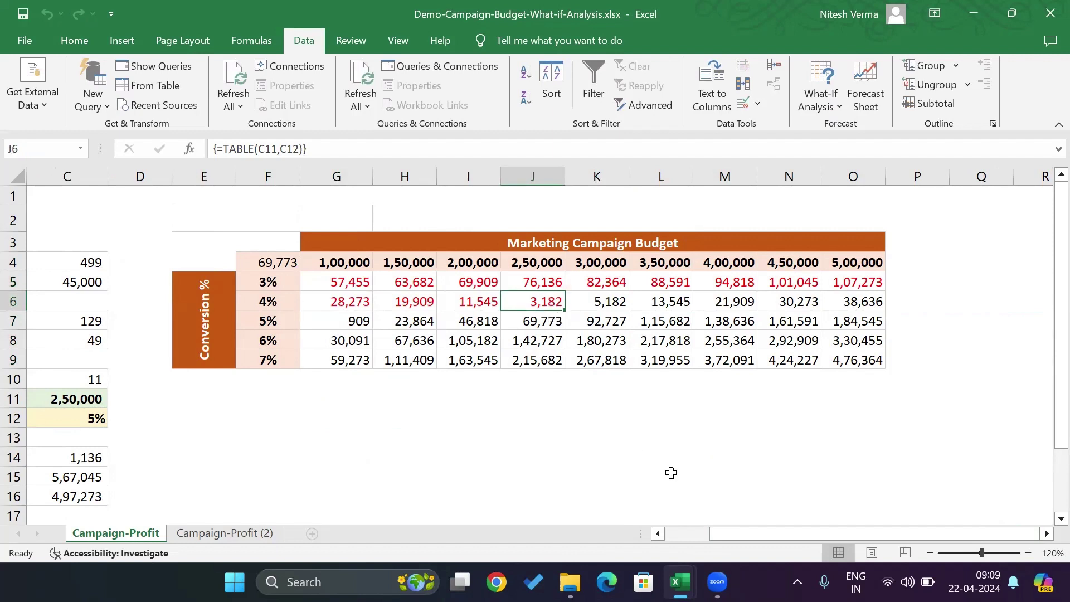
{"action": "left_click", "coordinate": [276, 321]}
{"action": "left_click", "coordinate": [555, 319]}
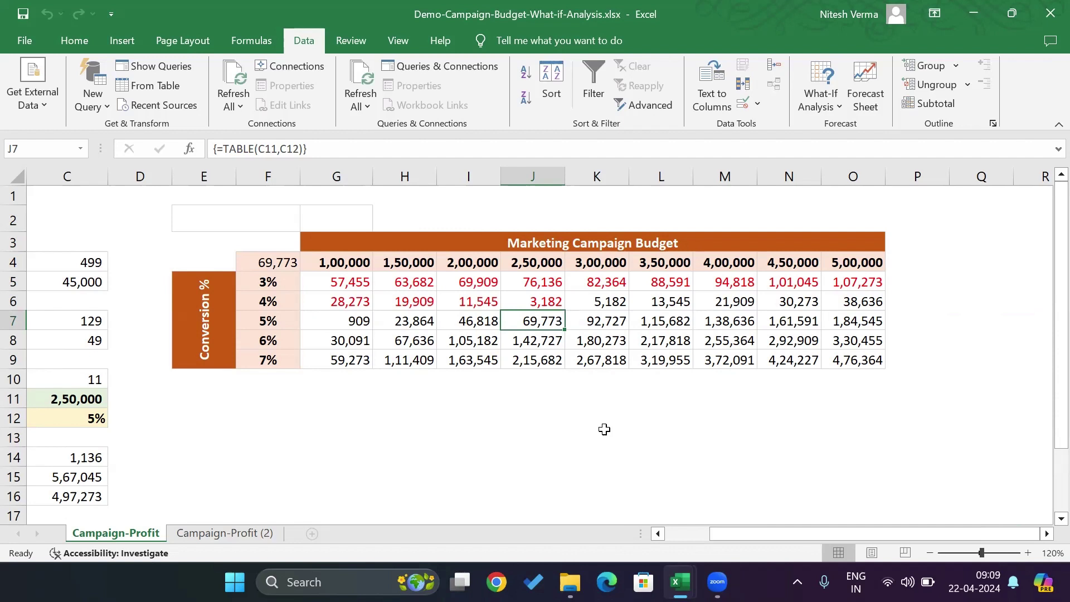
{"action": "key", "text": "Left"}
{"action": "key", "text": "Left"}
{"action": "key", "text": "Left"}
{"action": "key", "text": "Left"}
{"action": "key", "text": "Up"}
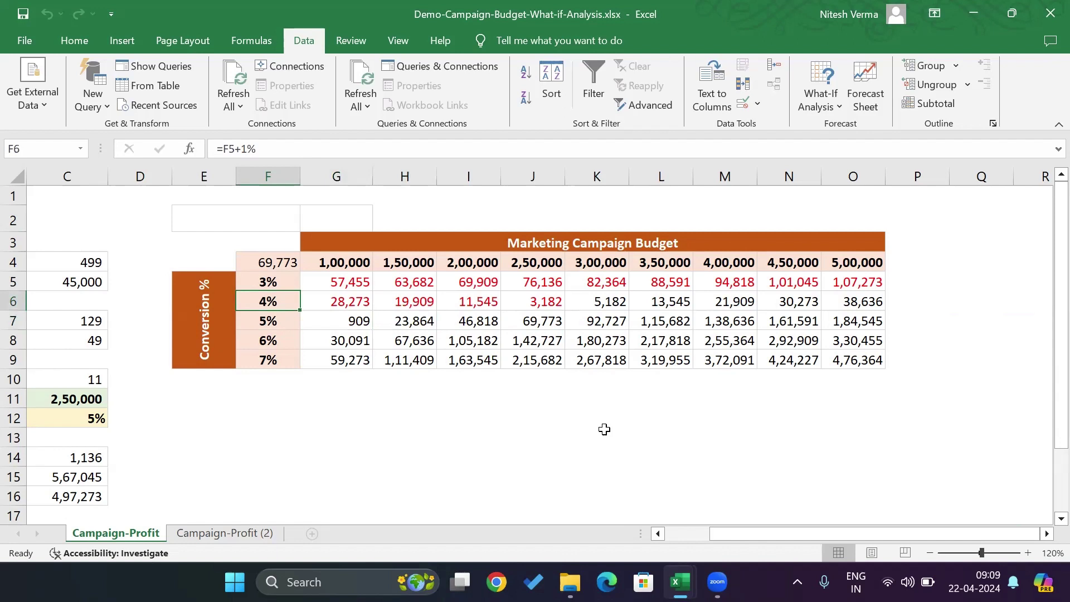
{"action": "key", "text": "Right"}
{"action": "key", "text": "Right"}
{"action": "key", "text": "Right"}
{"action": "key", "text": "Right"}
{"action": "key", "text": "Right"}
{"action": "key", "text": "Right"}
{"action": "key", "text": "Right"}
{"action": "key", "text": "Right"}
{"action": "key", "text": "Right"}
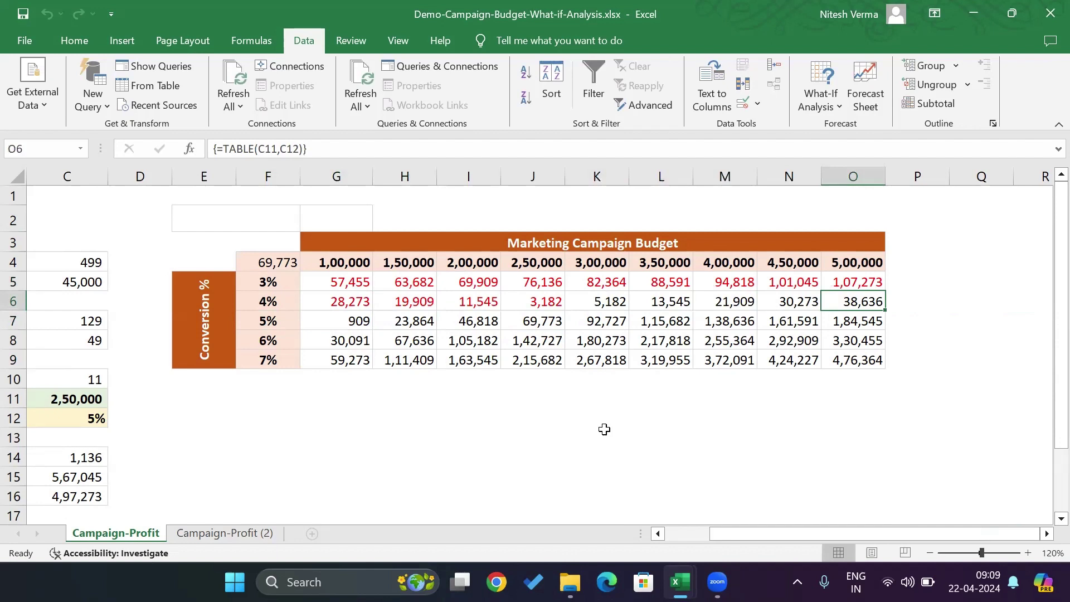
{"action": "key", "text": "Left"}
{"action": "key", "text": "Left"}
{"action": "key", "text": "Left"}
{"action": "key", "text": "Left"}
{"action": "key", "text": "Left"}
{"action": "key", "text": "Left"}
{"action": "key", "text": "Left"}
{"action": "key", "text": "Left"}
{"action": "key", "text": "Left"}
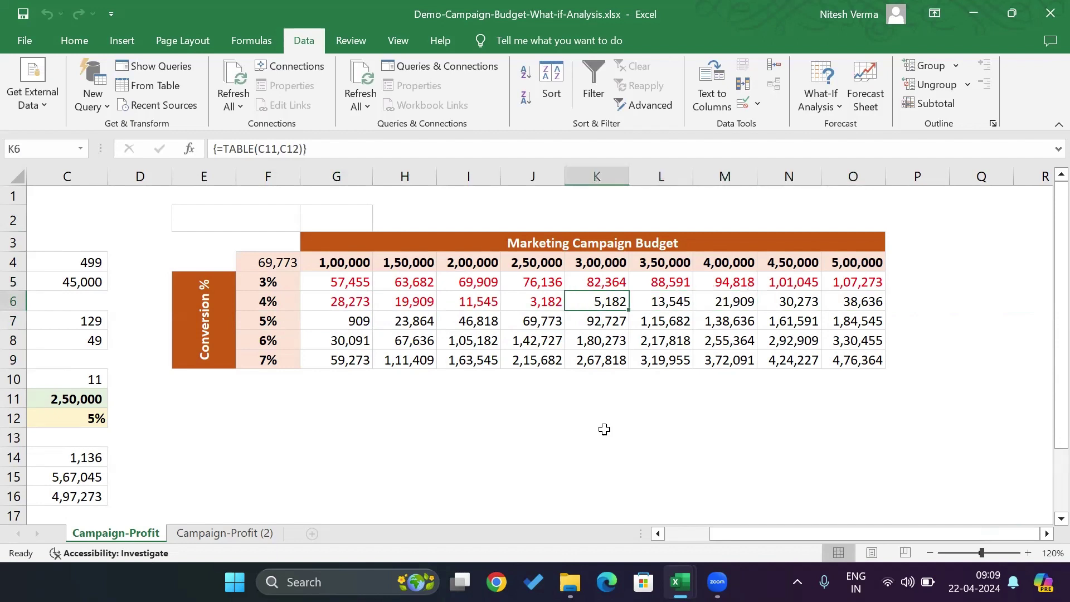
{"action": "key", "text": "Up"}
{"action": "key", "text": "Up"}
{"action": "key", "text": "Up"}
{"action": "key", "text": "Up"}
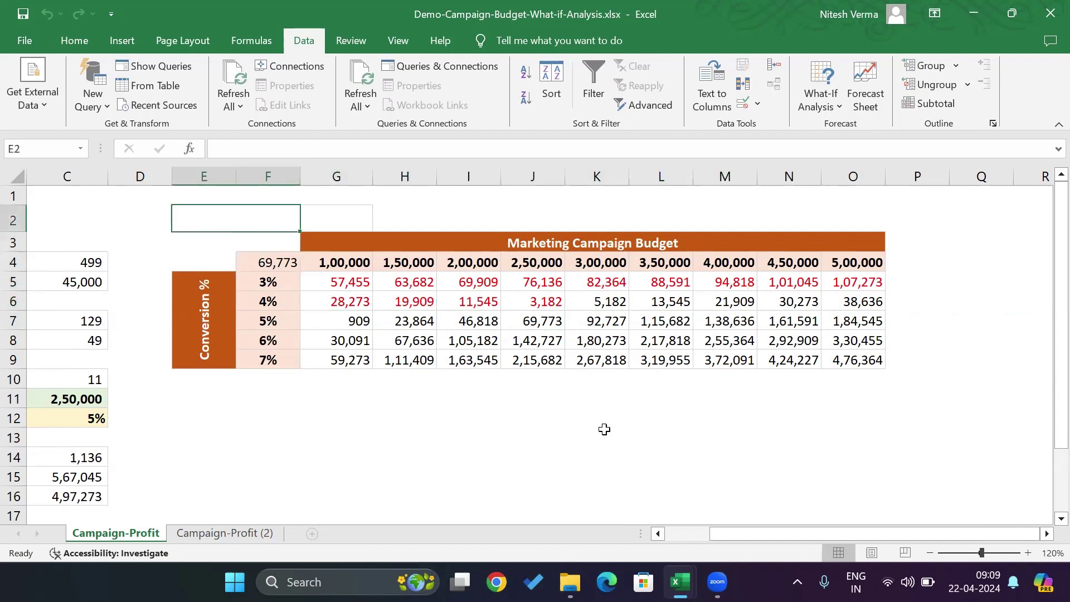
Step: Add a 'Profit Goal' label with the value 100000 beside it
{"action": "type", "text": "Profit Goal"}
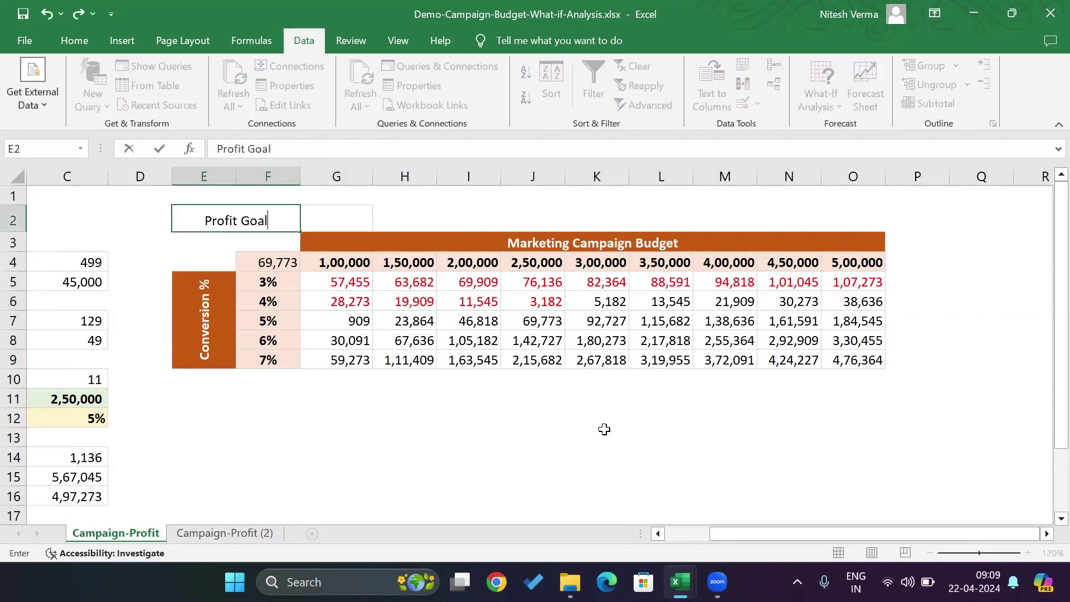
{"action": "key", "text": "Tab"}
{"action": "type", "text": "100000"}
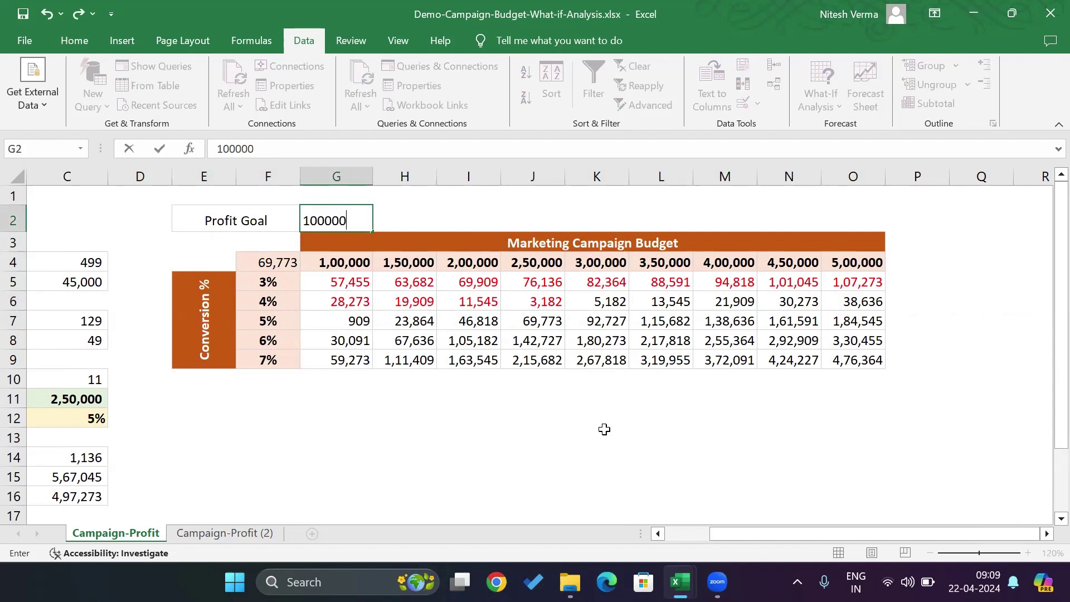
{"action": "key", "text": "Return"}
Step: Select the profit values G5:O9 and open Home > Conditional Formatting
{"action": "key", "text": "Down"}
{"action": "key", "text": "Down"}
{"action": "key", "text": "Right"}
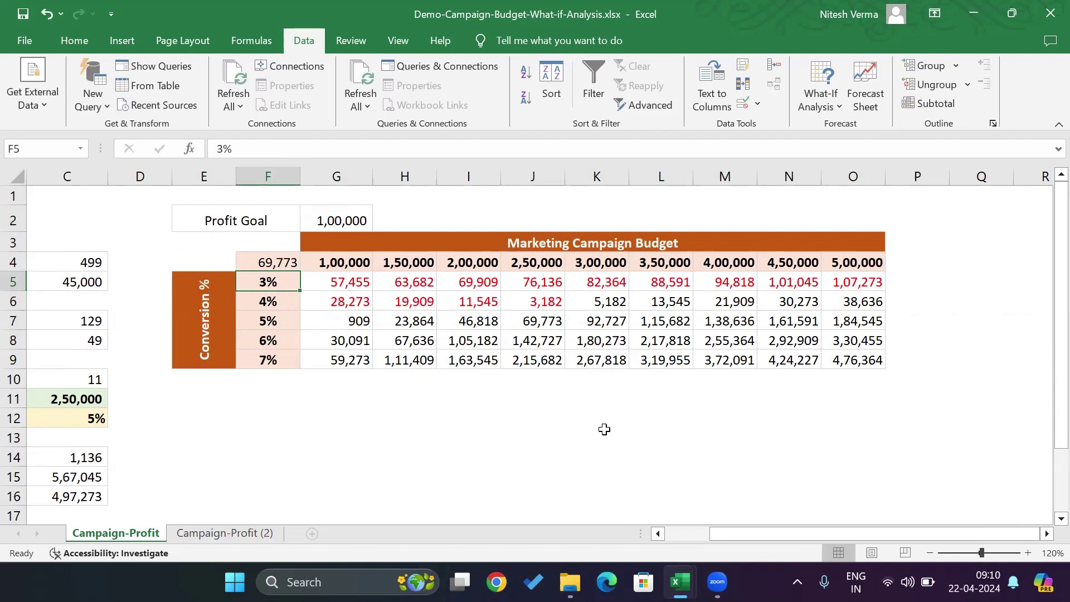
{"action": "key", "text": "Right"}
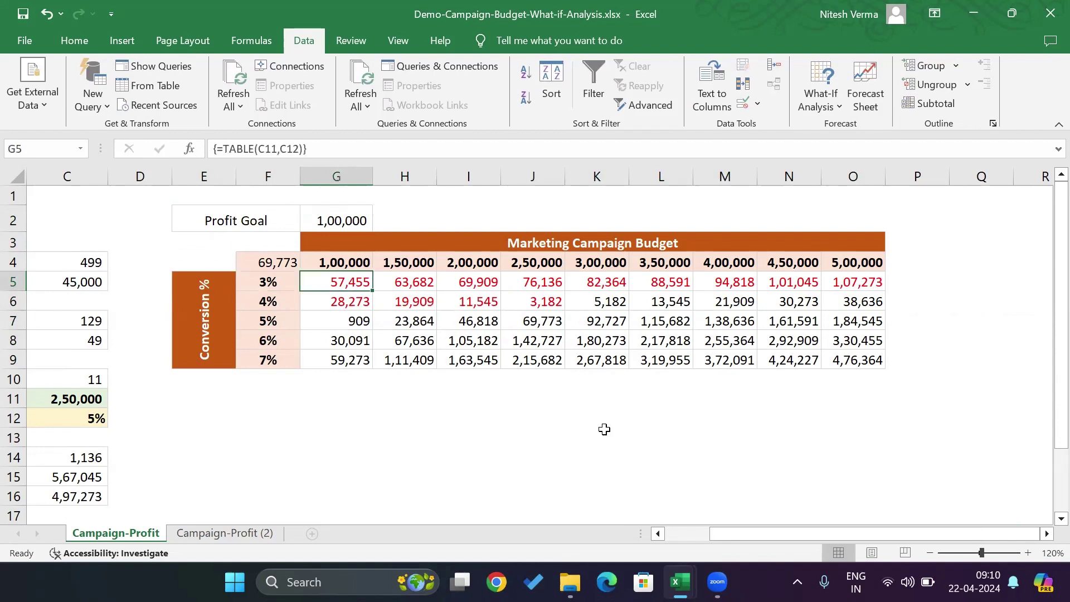
{"action": "key", "text": "ctrl+shift+Right"}
{"action": "key", "text": "ctrl+shift+Down"}
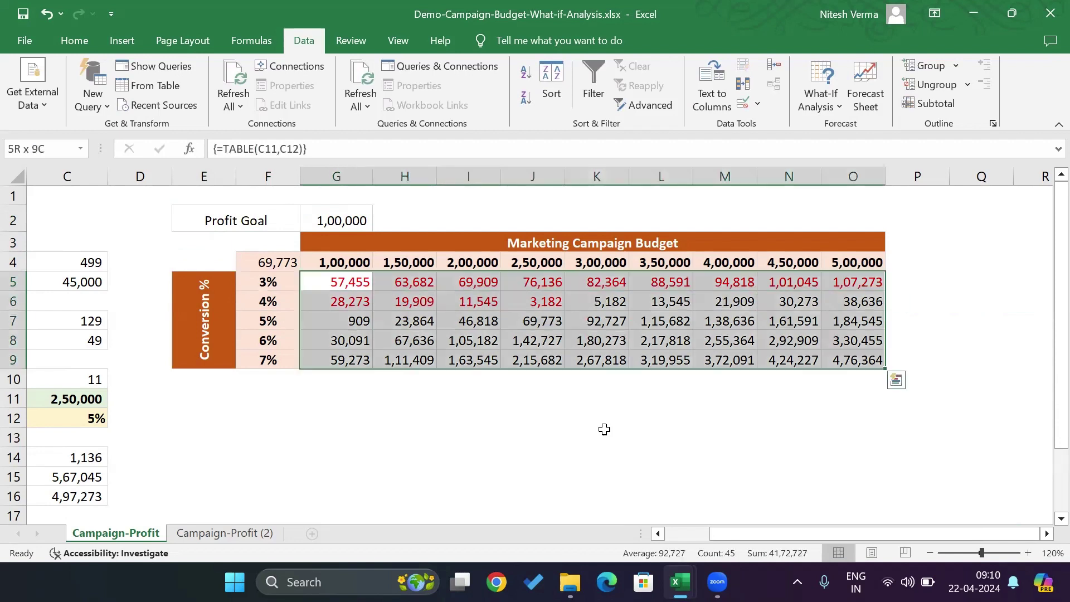
{"action": "left_click", "coordinate": [74, 40]}
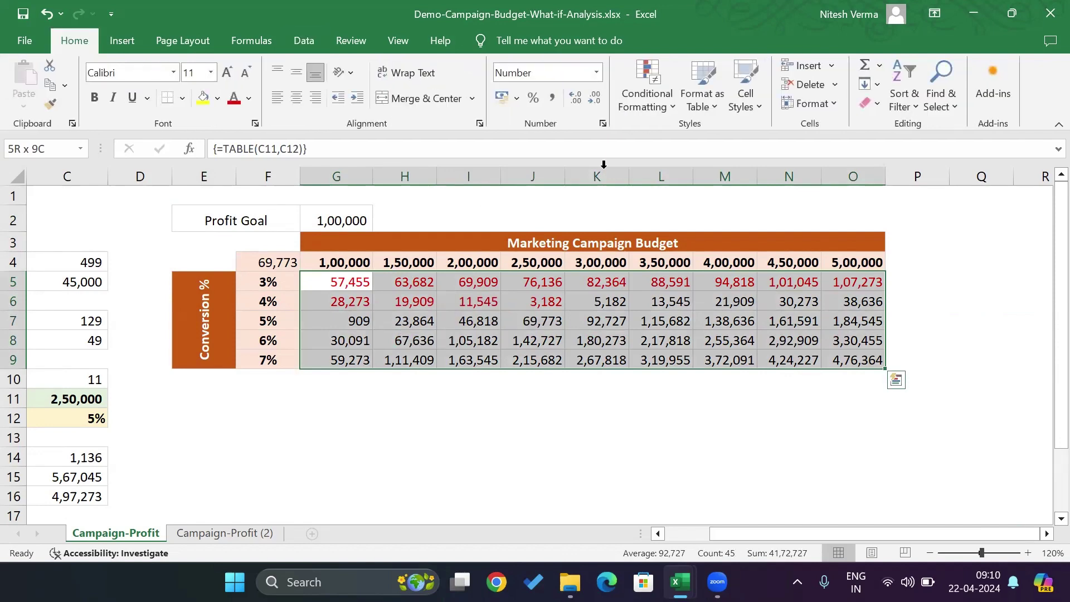
{"action": "left_click", "coordinate": [670, 111]}
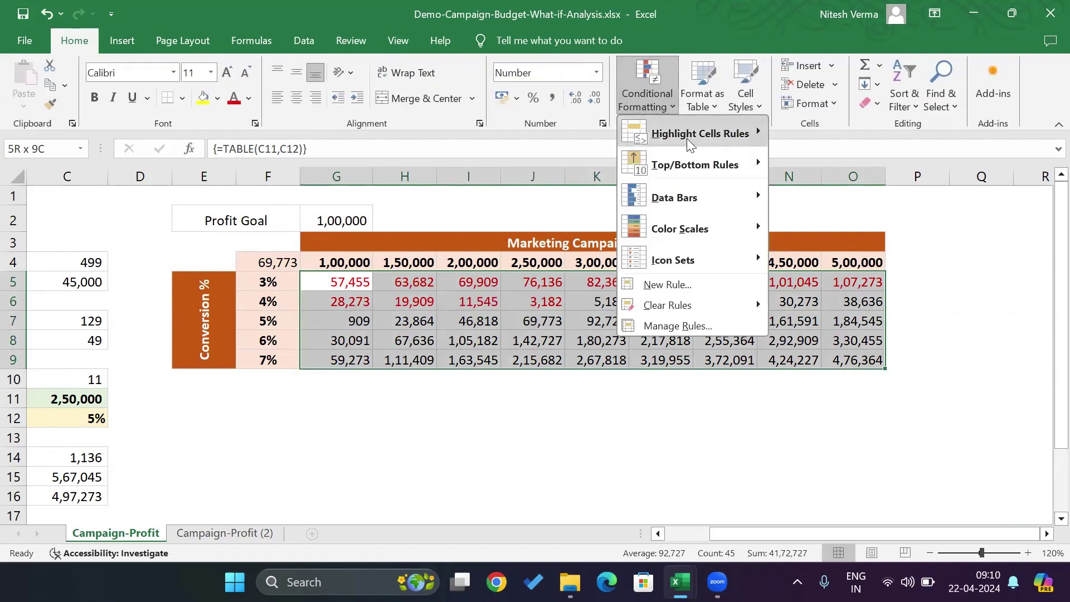
Step: Apply a Greater Than rule against G2 using Green Fill with Dark Green Text
{"action": "mouse_move", "coordinate": [694, 138]}
{"action": "left_click", "coordinate": [853, 136]}
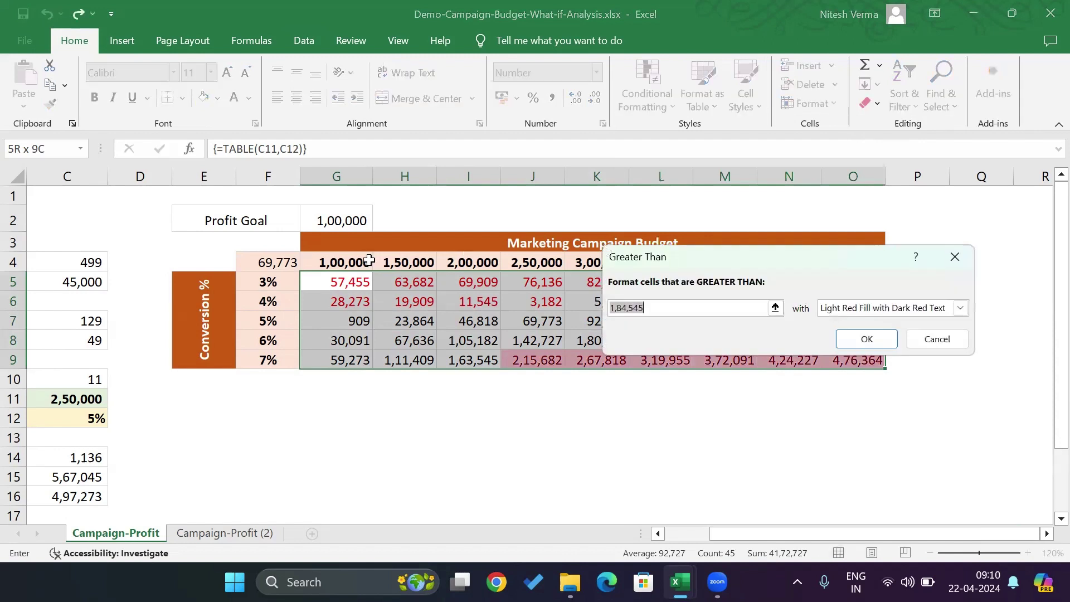
{"action": "left_click", "coordinate": [342, 219]}
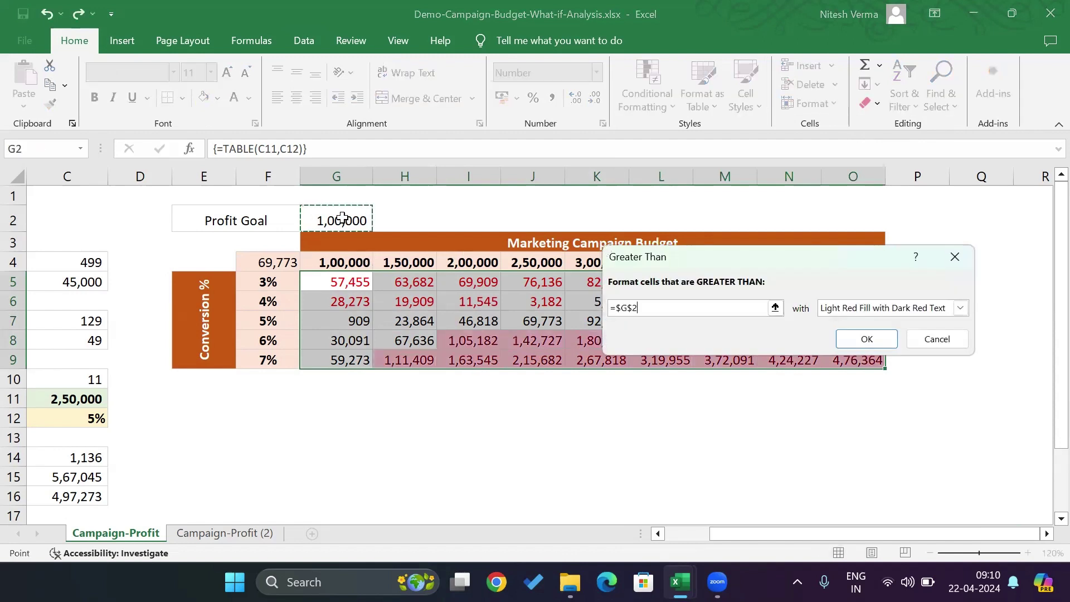
{"action": "left_click", "coordinate": [960, 310]}
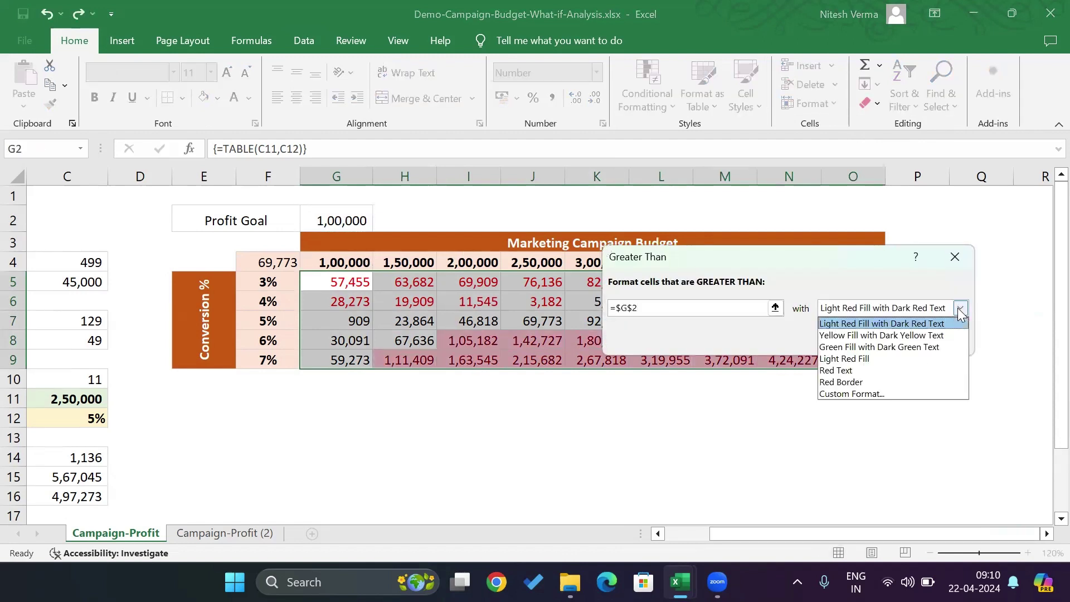
{"action": "left_click", "coordinate": [942, 346]}
{"action": "left_click", "coordinate": [879, 340]}
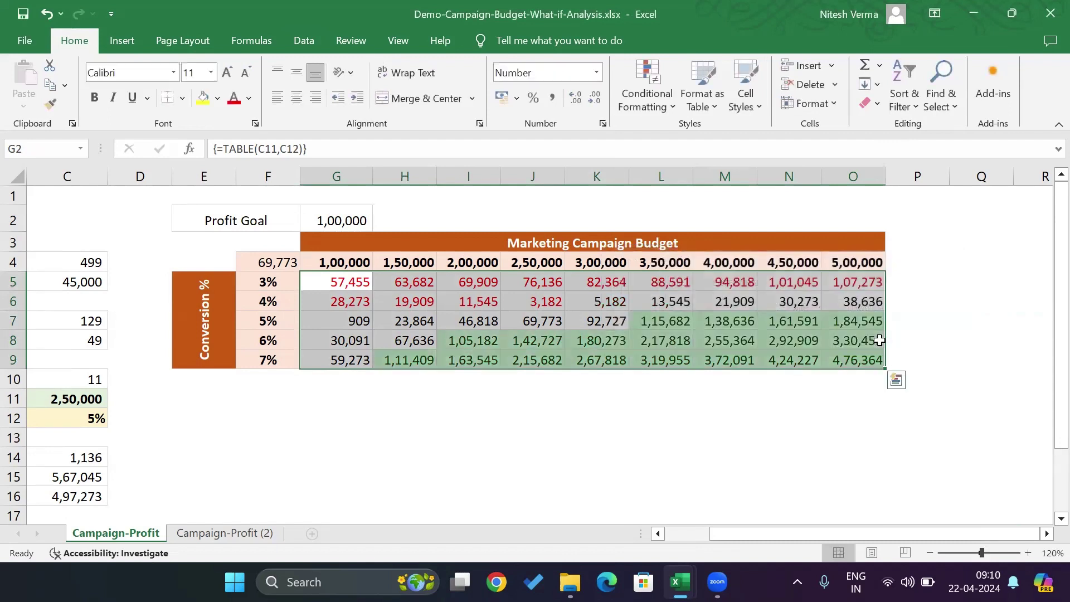
{"action": "left_click", "coordinate": [583, 424]}
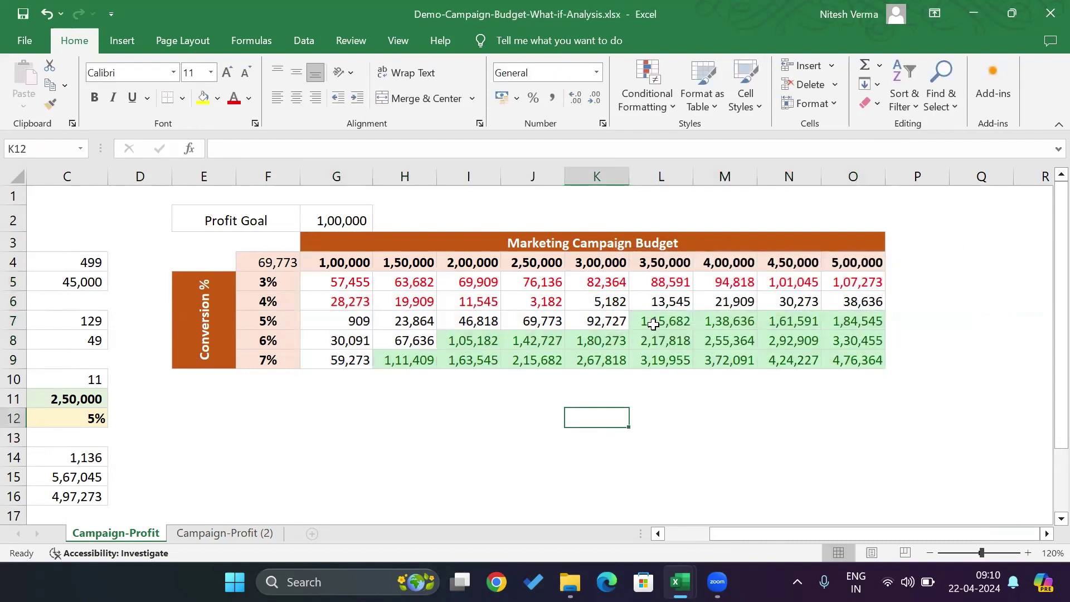
{"action": "left_click", "coordinate": [675, 322]}
{"action": "left_click_drag", "start_coordinate": [707, 324], "coordinate": [842, 340]}
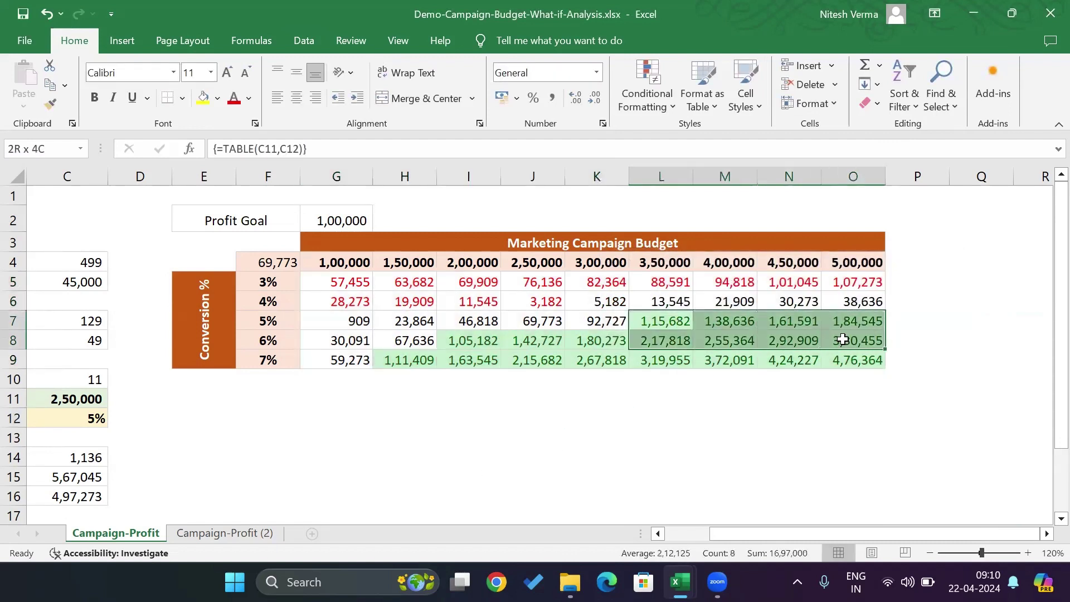
{"action": "left_click", "coordinate": [473, 346]}
{"action": "left_click_drag", "start_coordinate": [555, 351], "coordinate": [848, 363]}
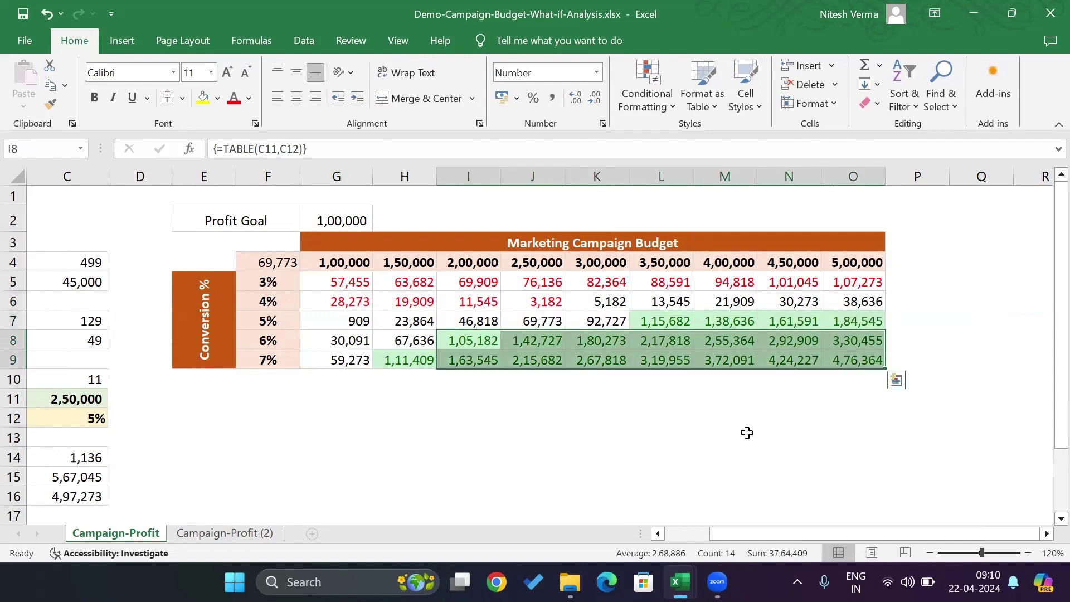
{"action": "left_click", "coordinate": [748, 434]}
{"action": "left_click", "coordinate": [612, 322]}
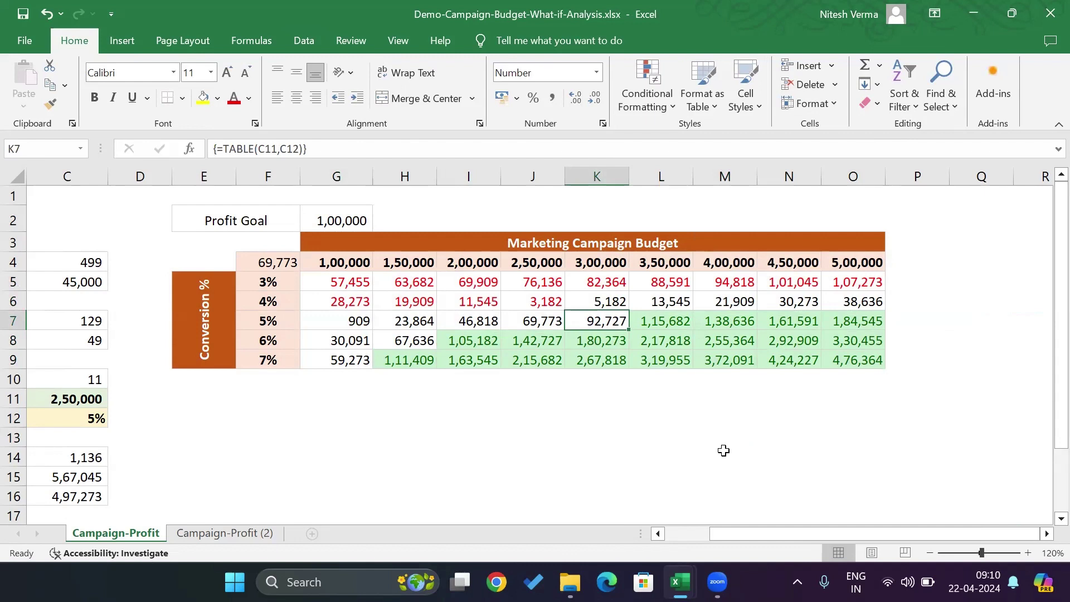
{"action": "left_click", "coordinate": [465, 262]}
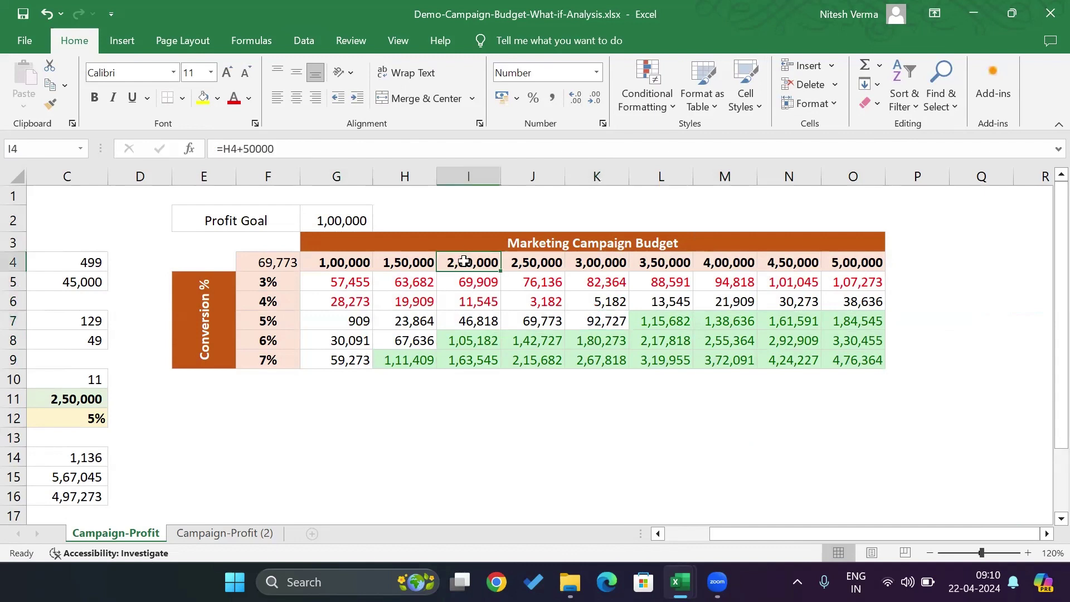
{"action": "left_click", "coordinate": [459, 342]}
{"action": "left_click", "coordinate": [276, 345]}
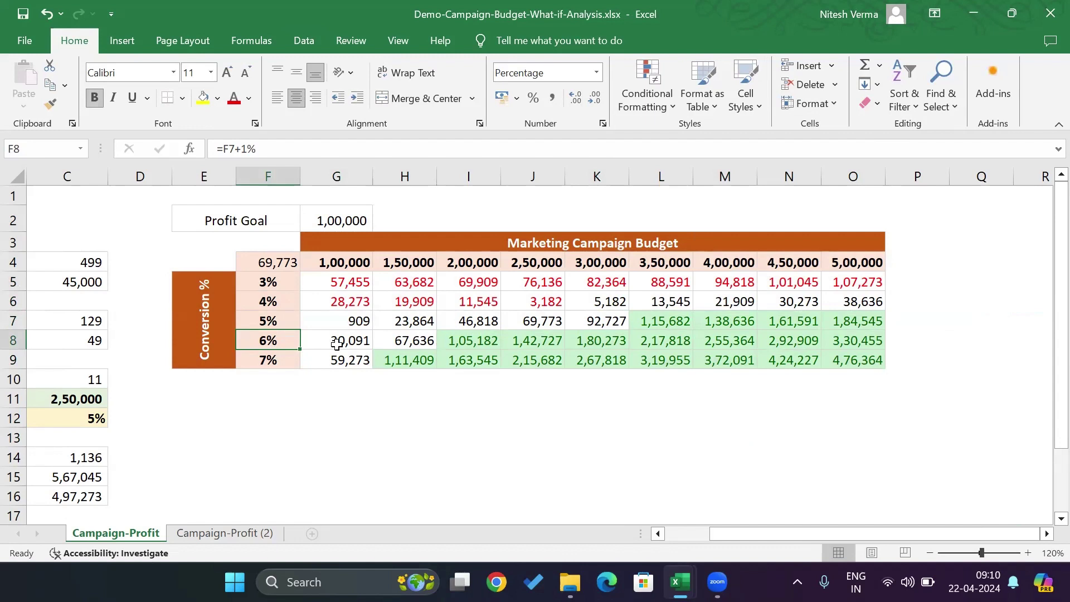
{"action": "left_click", "coordinate": [280, 318]}
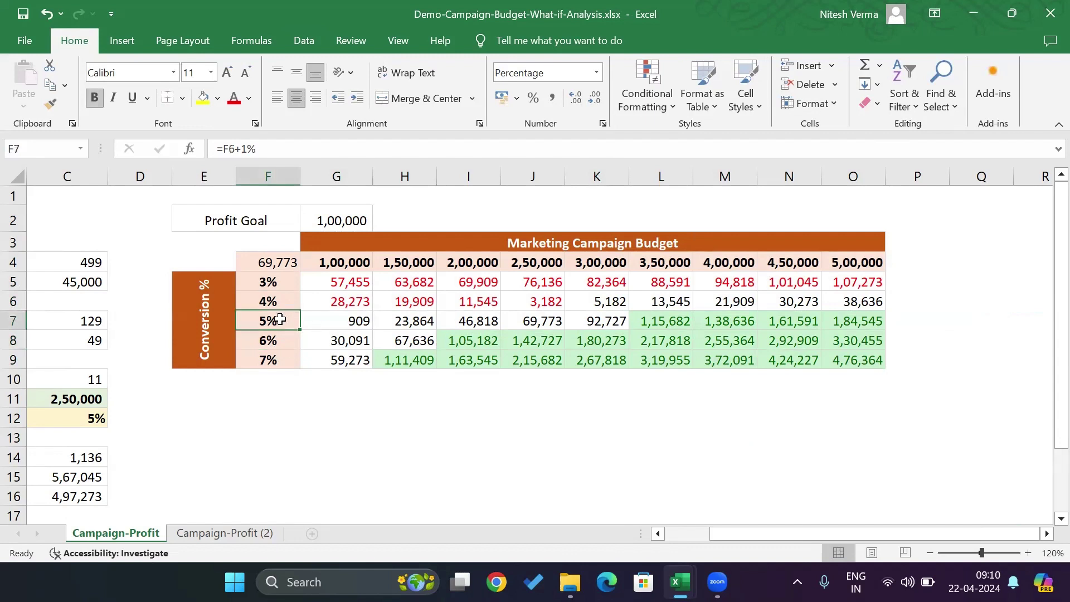
{"action": "left_click", "coordinate": [660, 321]}
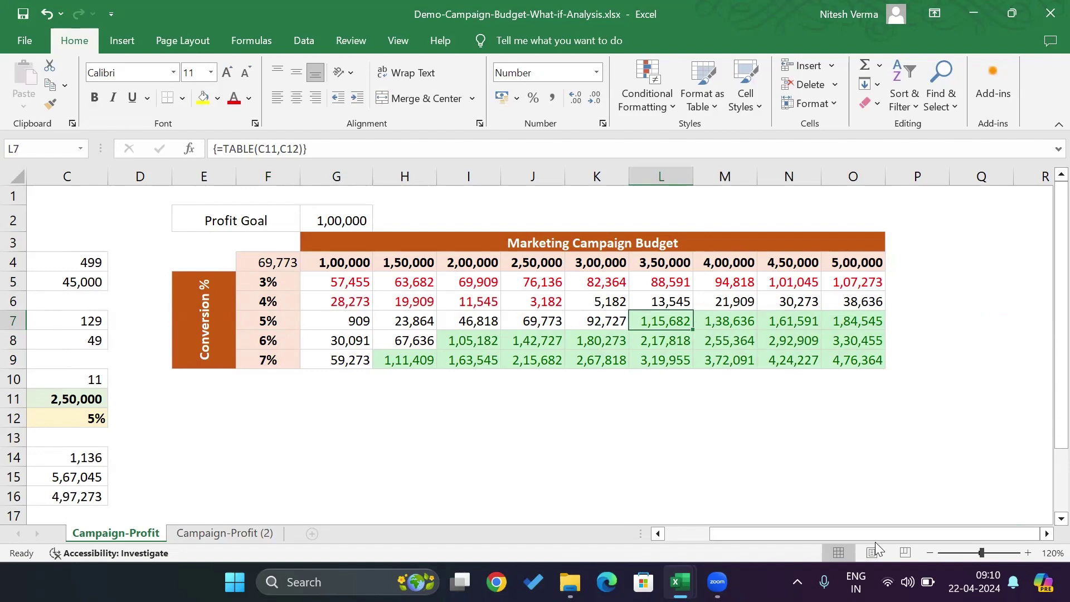
Step: Enter 599 as the selling price in C4
{"action": "key", "text": "Left"}
{"action": "key", "text": "Left"}
{"action": "key", "text": "Left"}
{"action": "key", "text": "Left"}
{"action": "key", "text": "Left"}
{"action": "key", "text": "Left"}
{"action": "key", "text": "Left"}
{"action": "key", "text": "Left"}
{"action": "key", "text": "Left"}
{"action": "key", "text": "Left"}
{"action": "key", "text": "Left"}
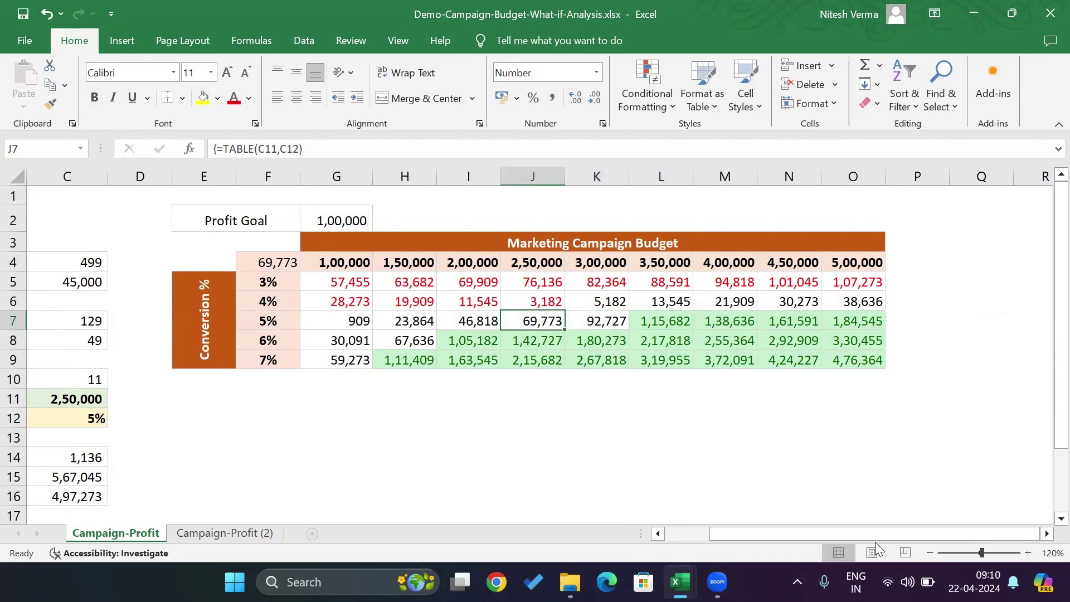
{"action": "key", "text": "Right"}
{"action": "key", "text": "Right"}
{"action": "key", "text": "Right"}
{"action": "key", "text": "Left"}
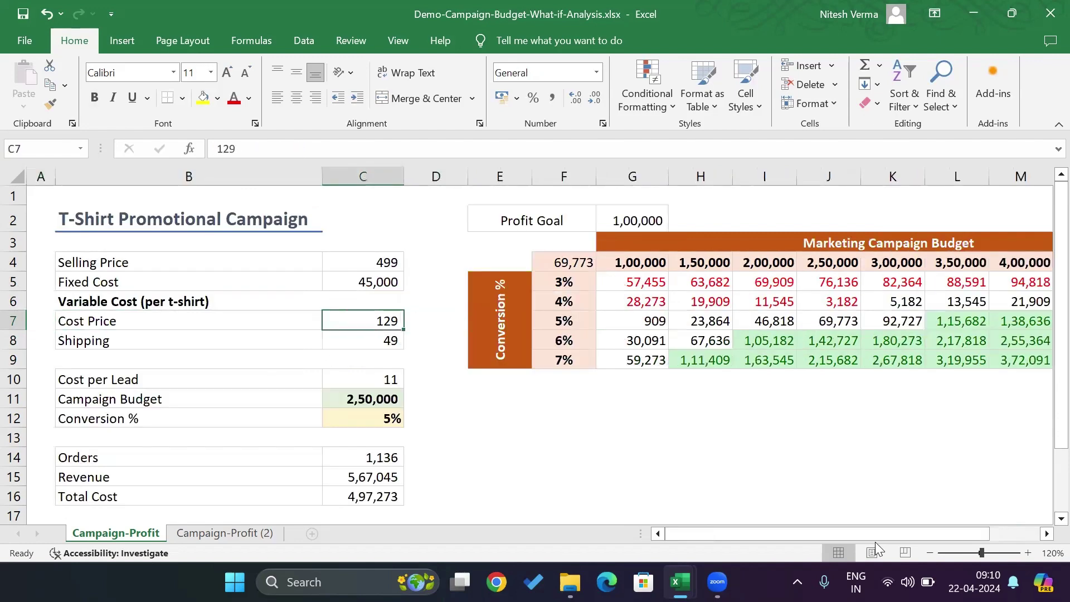
{"action": "key", "text": "Up"}
{"action": "key", "text": "Up"}
{"action": "key", "text": "Up"}
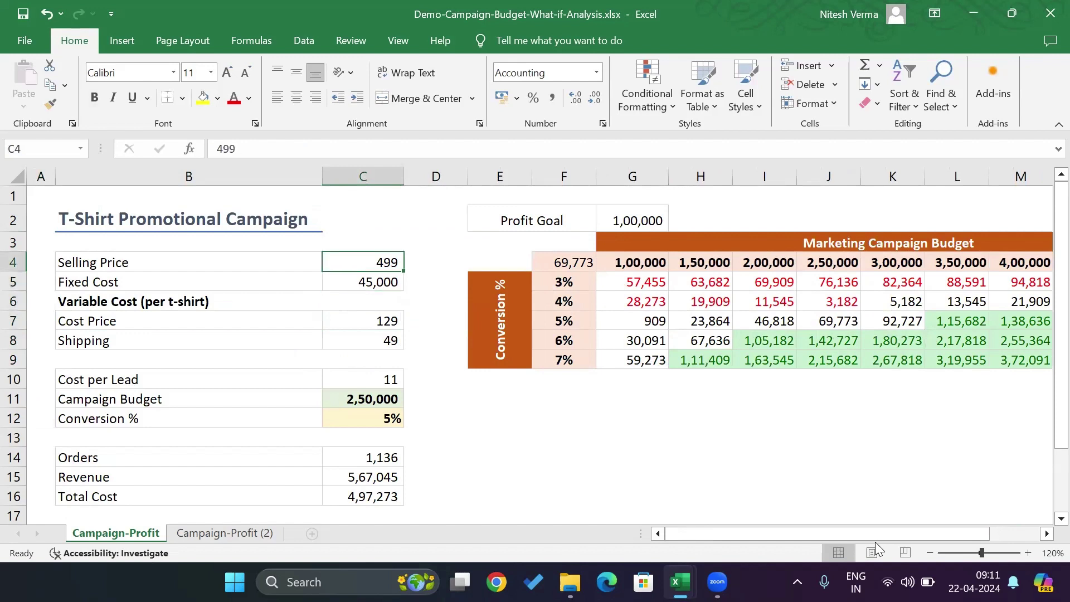
{"action": "type", "text": "599"}
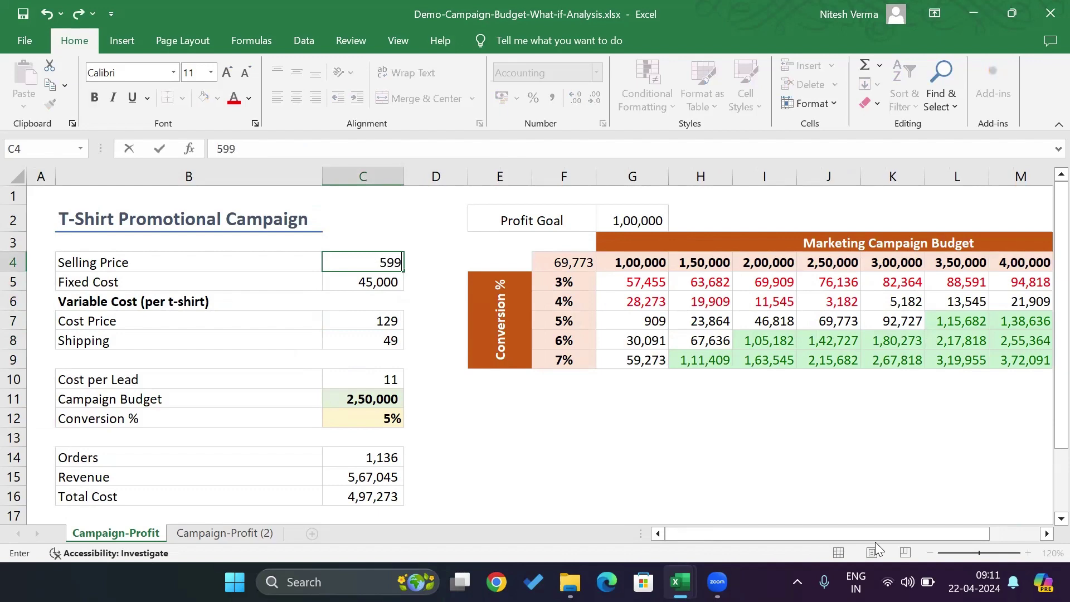
{"action": "key", "text": "Return"}
Step: Review the recalculated 4% conversion profits, which now beat the goal from 3,00,000
{"action": "key", "text": "Down"}
{"action": "key", "text": "Right"}
{"action": "key", "text": "Right"}
{"action": "key", "text": "Right"}
{"action": "key", "text": "Right"}
{"action": "key", "text": "Right"}
{"action": "key", "text": "Right"}
{"action": "key", "text": "Right"}
{"action": "key", "text": "Right"}
{"action": "key", "text": "Right"}
{"action": "key", "text": "Right"}
{"action": "key", "text": "Right"}
{"action": "key", "text": "Right"}
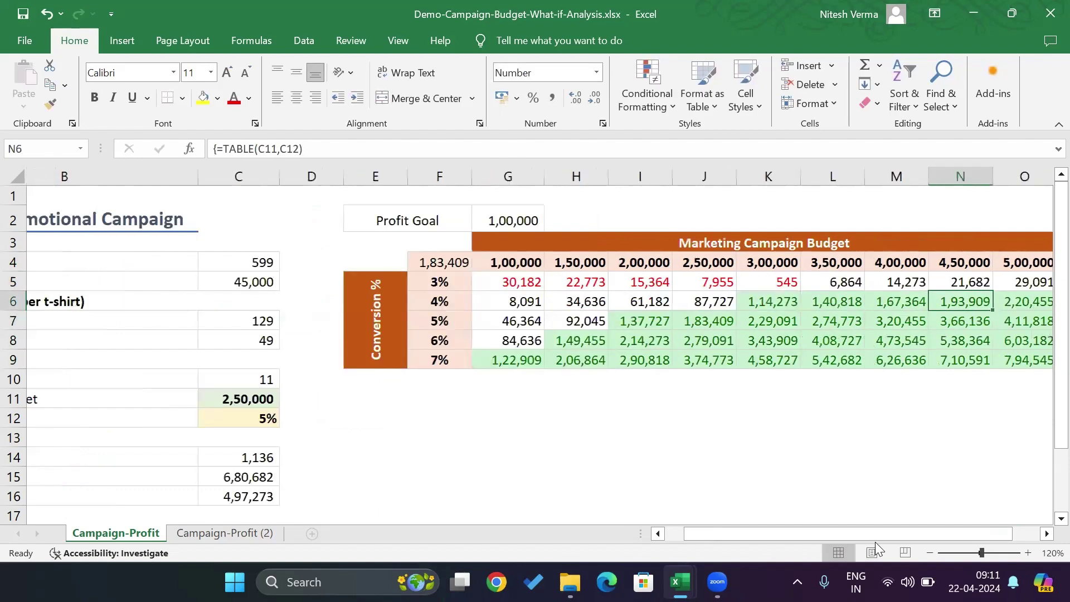
{"action": "key", "text": "Left"}
{"action": "key", "text": "Left"}
{"action": "key", "text": "Left"}
{"action": "key", "text": "Left"}
{"action": "key", "text": "Left"}
{"action": "key", "text": "Left"}
{"action": "key", "text": "Left"}
{"action": "key", "text": "Left"}
{"action": "key", "text": "Left"}
{"action": "key", "text": "Right"}
{"action": "key", "text": "Right"}
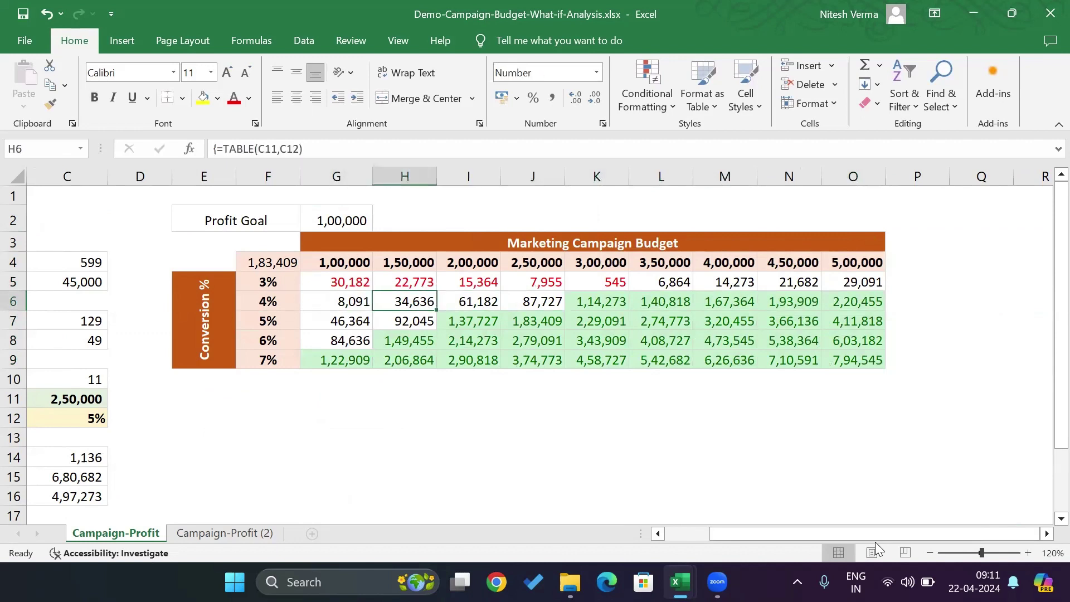
{"action": "key", "text": "Right"}
{"action": "key", "text": "Right"}
{"action": "key", "text": "Right"}
{"action": "key", "text": "Up"}
{"action": "key", "text": "Up"}
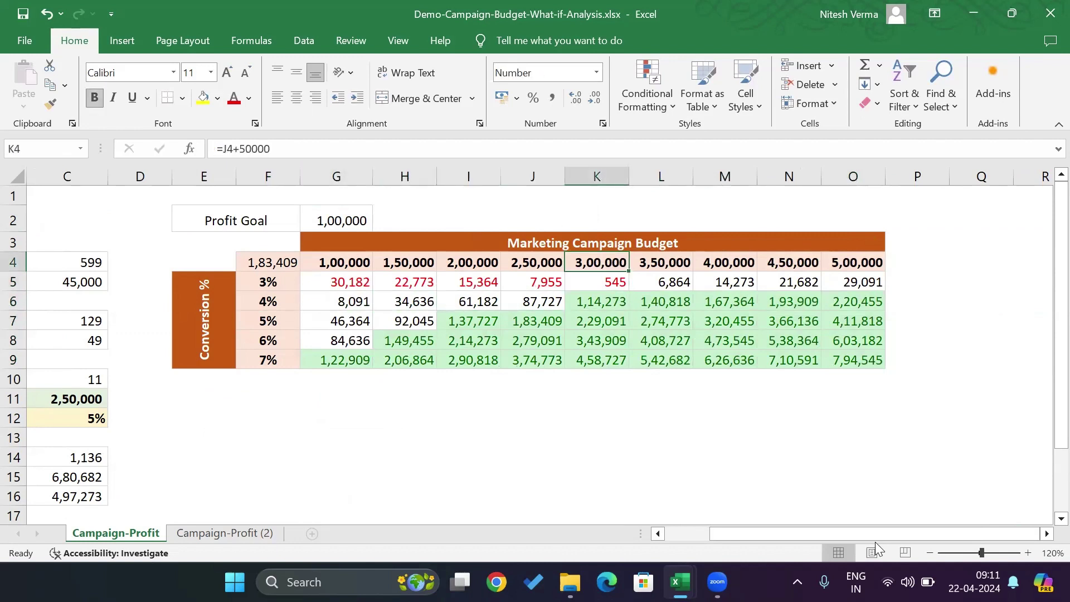
{"action": "key", "text": "Down"}
{"action": "key", "text": "Down"}
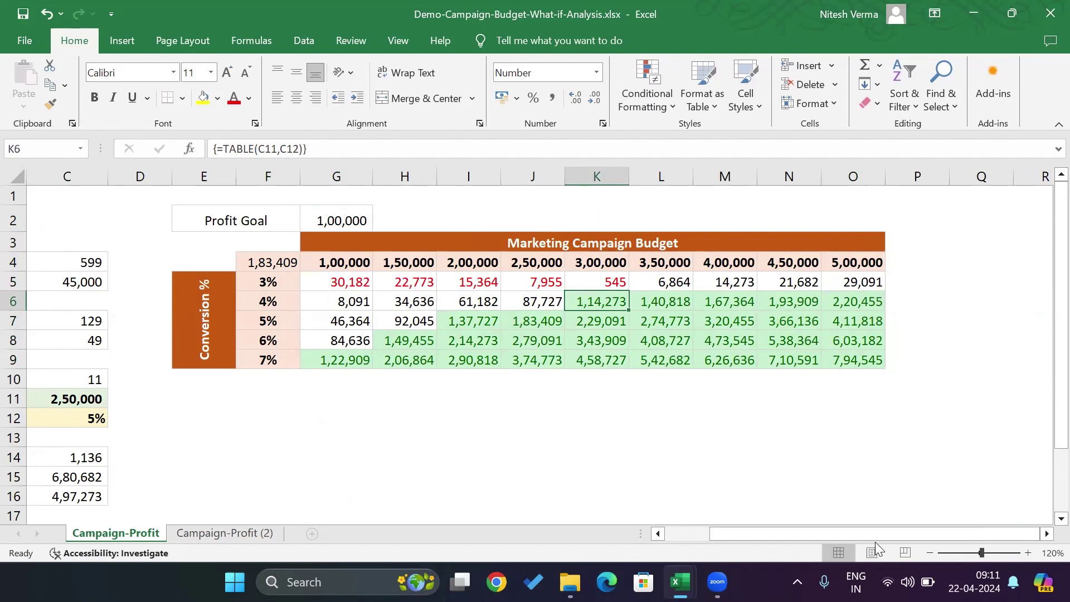
{"action": "key", "text": "Left"}
{"action": "key", "text": "Left"}
{"action": "key", "text": "Left"}
{"action": "key", "text": "Left"}
{"action": "key", "text": "Left"}
{"action": "key", "text": "Left"}
{"action": "key", "text": "Left"}
{"action": "key", "text": "Left"}
{"action": "key", "text": "Left"}
{"action": "key", "text": "Left"}
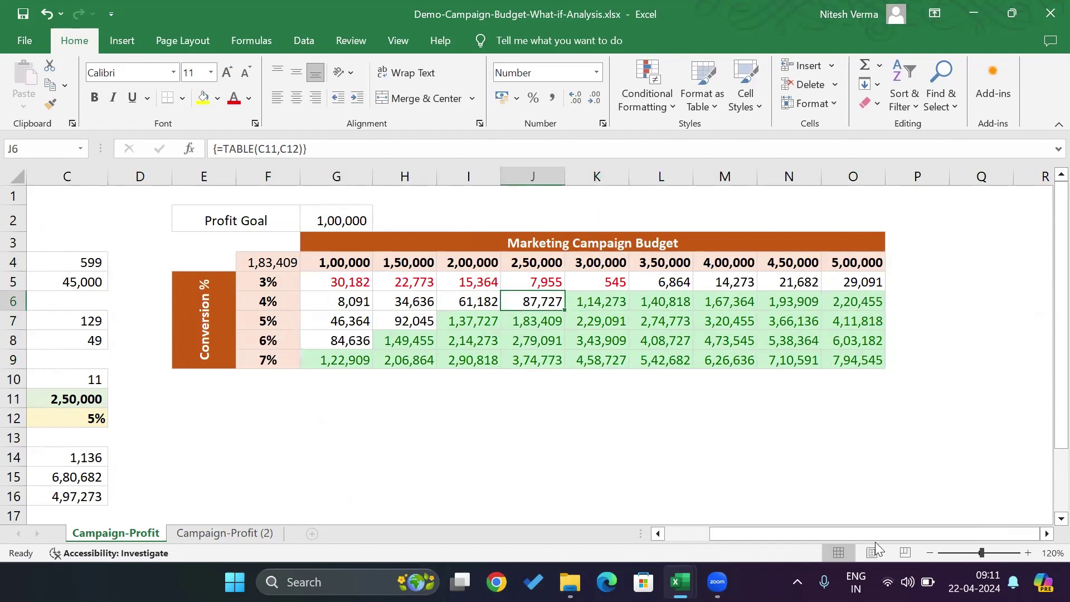
{"action": "key", "text": "Right"}
{"action": "key", "text": "Right"}
{"action": "key", "text": "Right"}
{"action": "key", "text": "Right"}
{"action": "key", "text": "Right"}
{"action": "key", "text": "Right"}
{"action": "key", "text": "Right"}
{"action": "key", "text": "Right"}
{"action": "key", "text": "Right"}
{"action": "key", "text": "Right"}
{"action": "key", "text": "Right"}
{"action": "key", "text": "Right"}
{"action": "key", "text": "Right"}
{"action": "key", "text": "Right"}
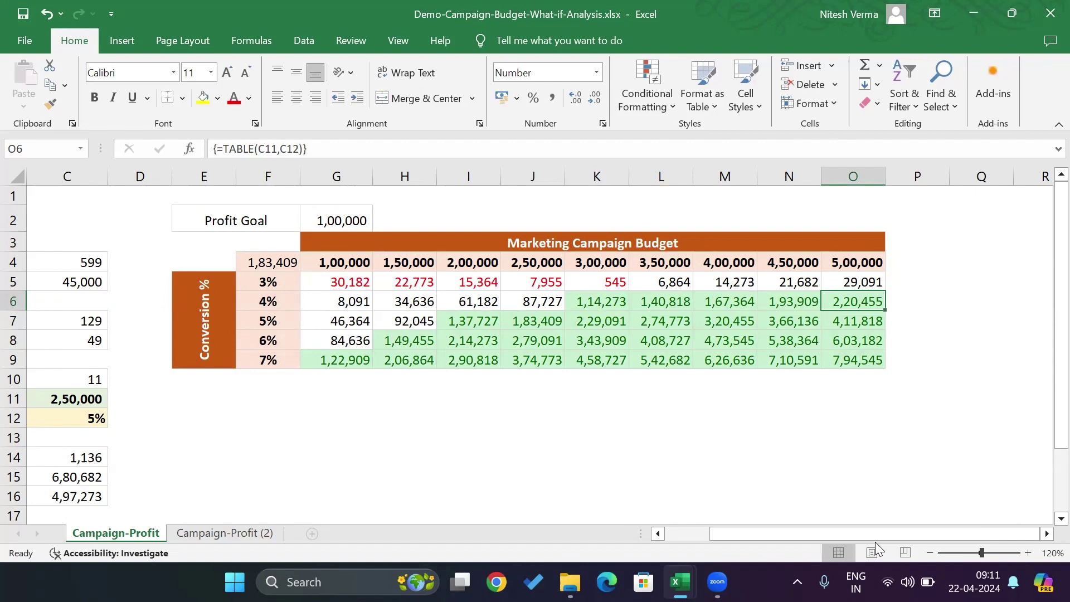
{"action": "key", "text": "Left"}
{"action": "key", "text": "Left"}
{"action": "key", "text": "Left"}
{"action": "key", "text": "Left"}
{"action": "key", "text": "Left"}
{"action": "key", "text": "Left"}
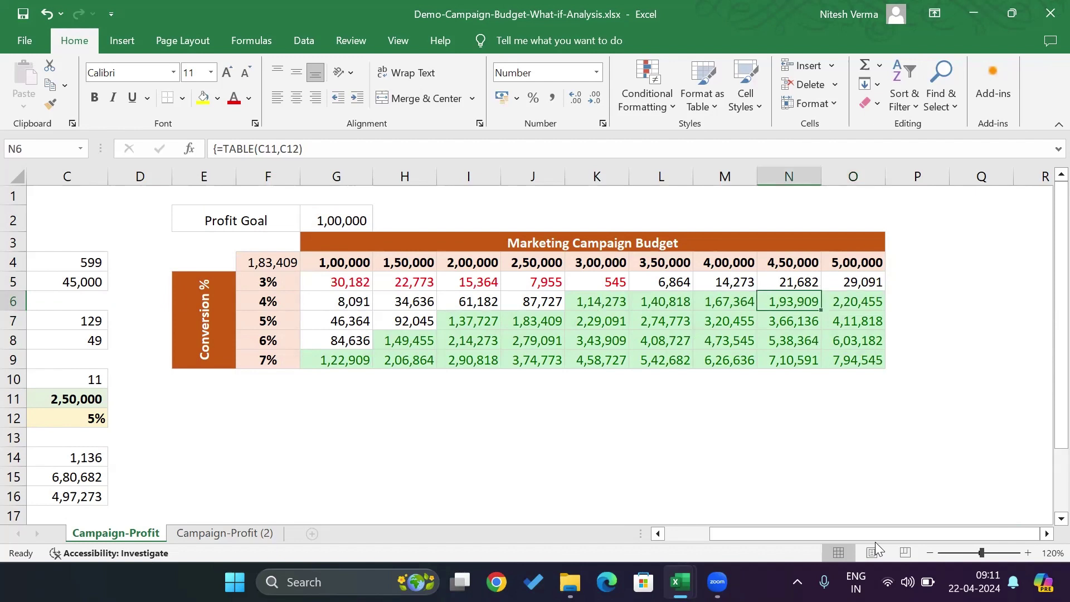
{"action": "key", "text": "Right"}
{"action": "key", "text": "Right"}
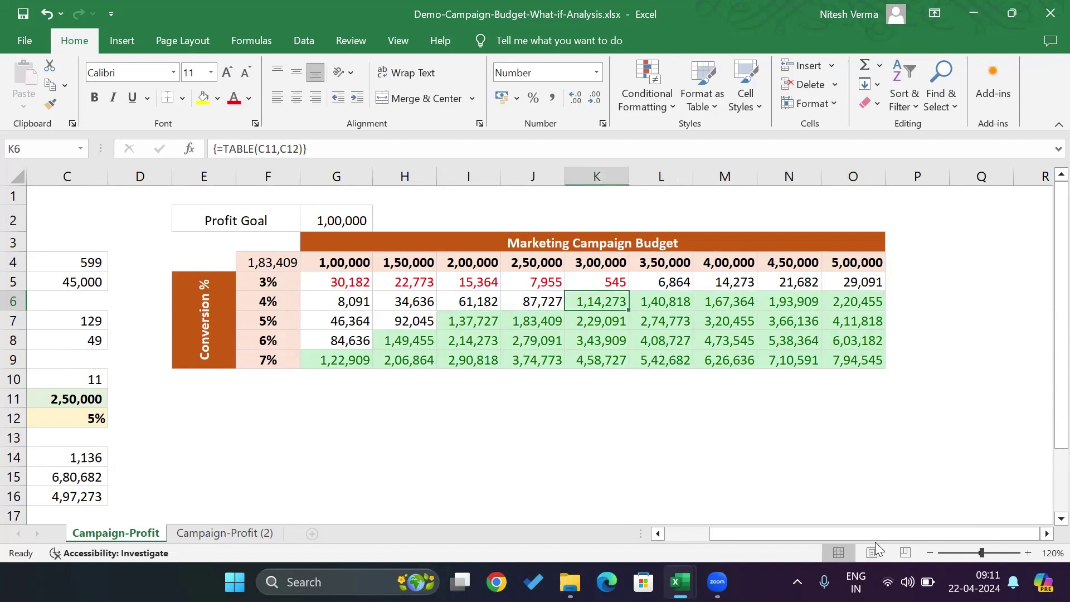
{"action": "key", "text": "Left"}
{"action": "key", "text": "Left"}
{"action": "key", "text": "Left"}
{"action": "key", "text": "Left"}
{"action": "key", "text": "Left"}
{"action": "key", "text": "Left"}
{"action": "key", "text": "Left"}
{"action": "key", "text": "Left"}
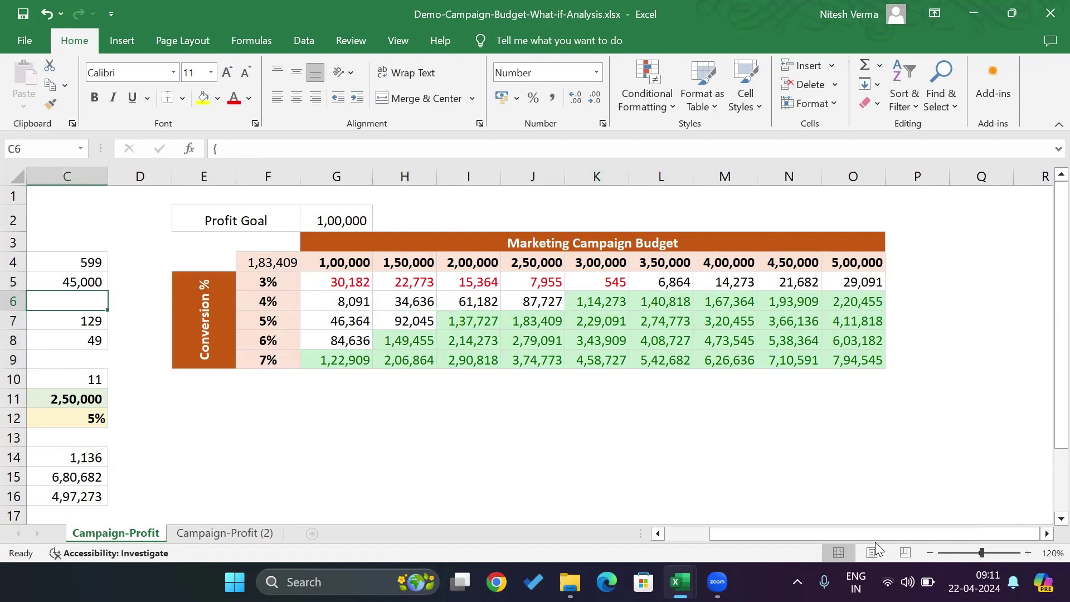
{"action": "key", "text": "Home"}
Step: Edit the selling price in C4 from 599 to 549
{"action": "key", "text": "Right"}
{"action": "key", "text": "Right"}
{"action": "key", "text": "Right"}
{"action": "key", "text": "Up"}
{"action": "key", "text": "Left"}
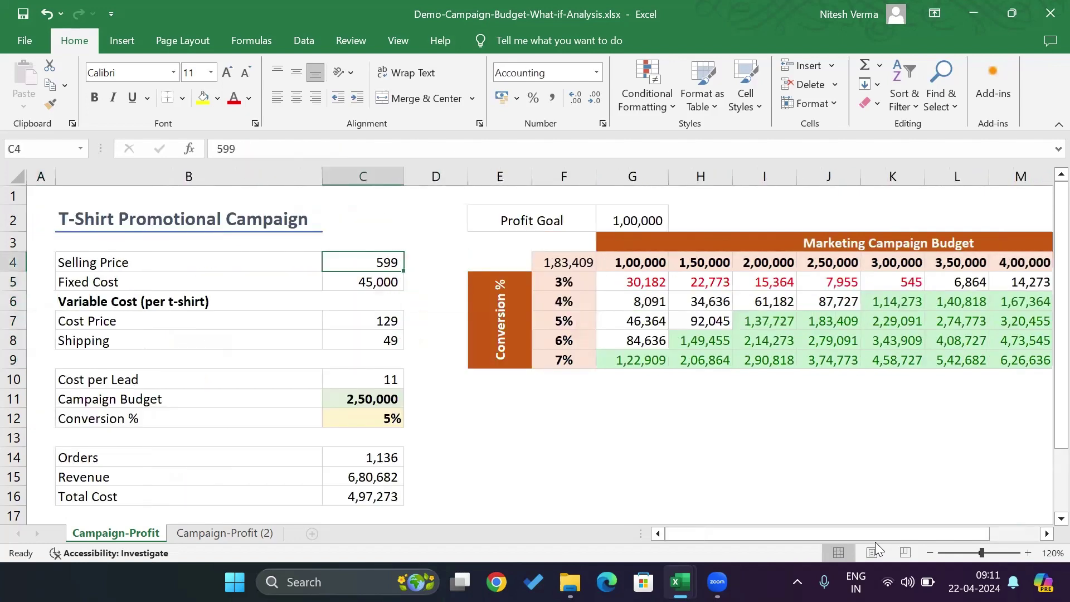
{"action": "key", "text": "Down"}
{"action": "key", "text": "Down"}
{"action": "key", "text": "Down"}
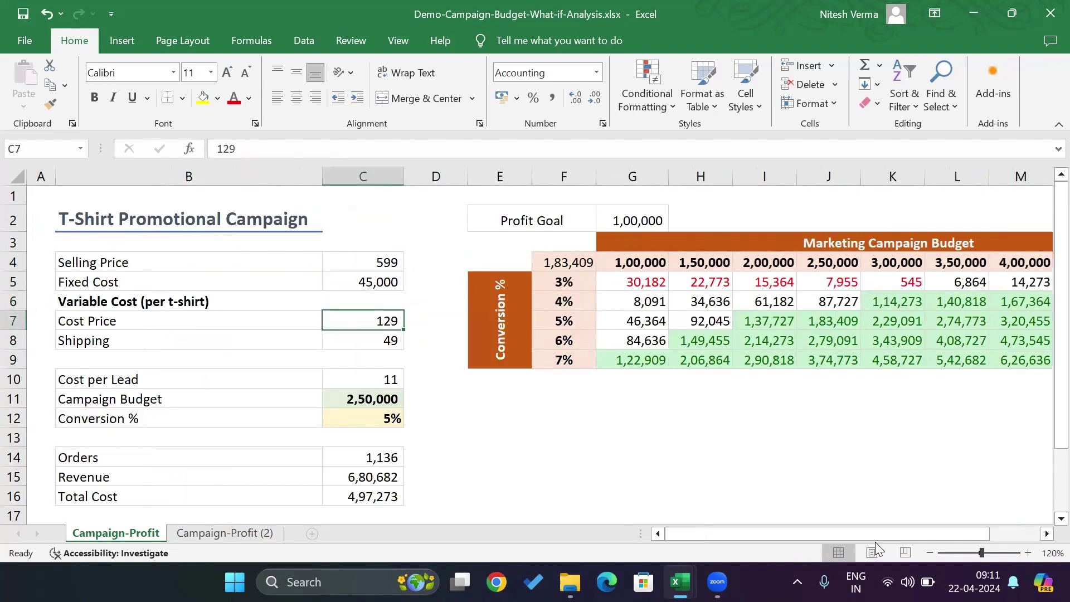
{"action": "key", "text": "Up"}
{"action": "key", "text": "Up"}
{"action": "key", "text": "Up"}
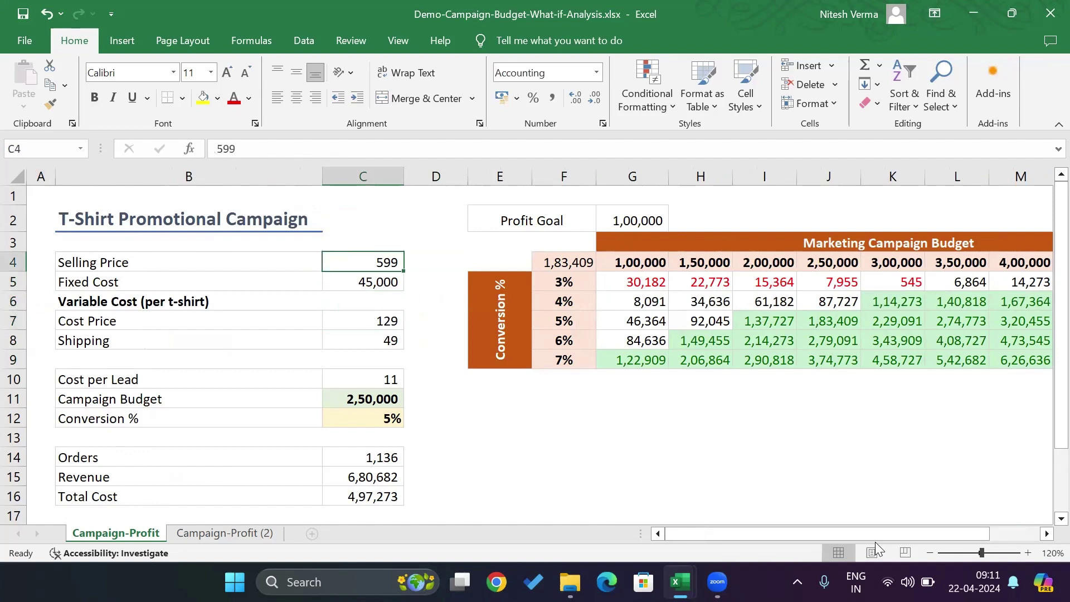
{"action": "key", "text": "F2"}
{"action": "key", "text": "BackSpace"}
{"action": "key", "text": "BackSpace"}
{"action": "type", "text": "49"}
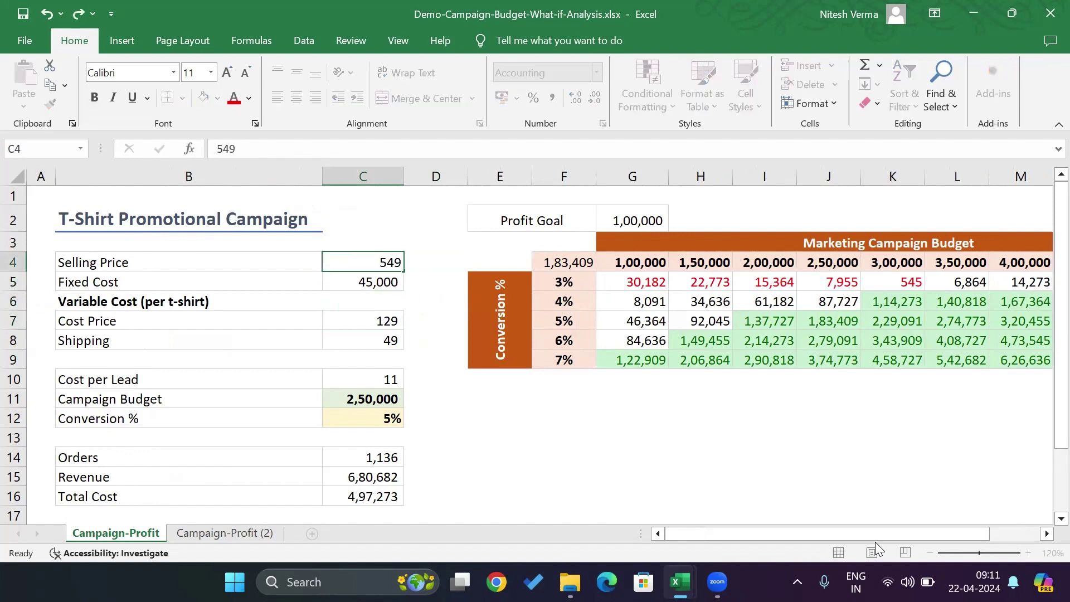
{"action": "key", "text": "Return"}
Step: Set the cost price to 119 and the shipping cost to 39
{"action": "key", "text": "Down"}
{"action": "key", "text": "Down"}
{"action": "key", "text": "F2"}
{"action": "key", "text": "BackSpace"}
{"action": "key", "text": "BackSpace"}
{"action": "type", "text": "19"}
{"action": "key", "text": "Return"}
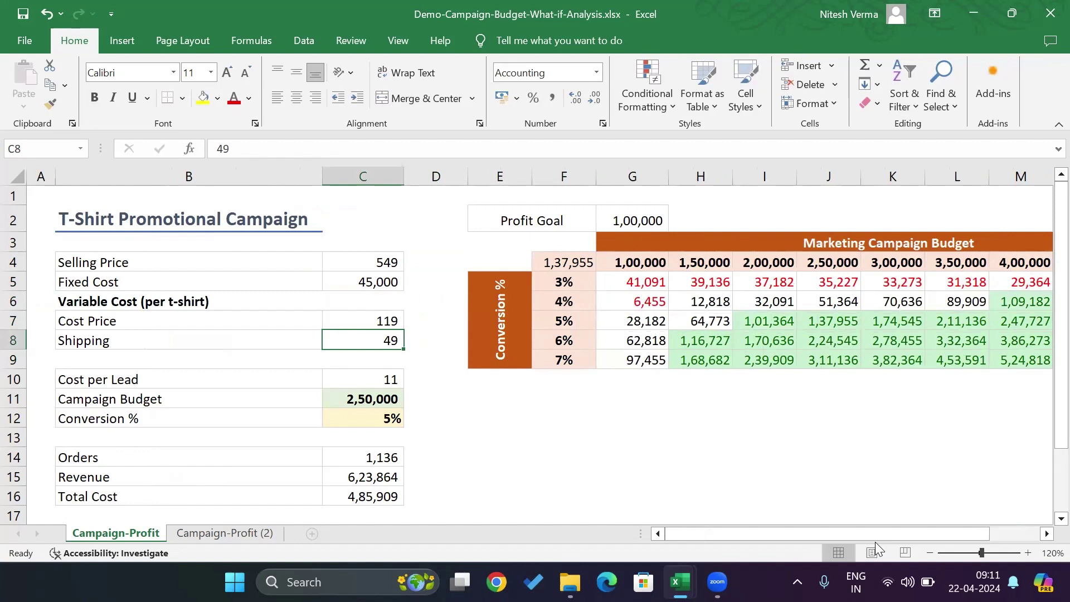
{"action": "type", "text": "39"}
{"action": "key", "text": "Return"}
Step: Check the recalculated 4% row, where profits now clear the goal from 3,50,000
{"action": "key", "text": "Right"}
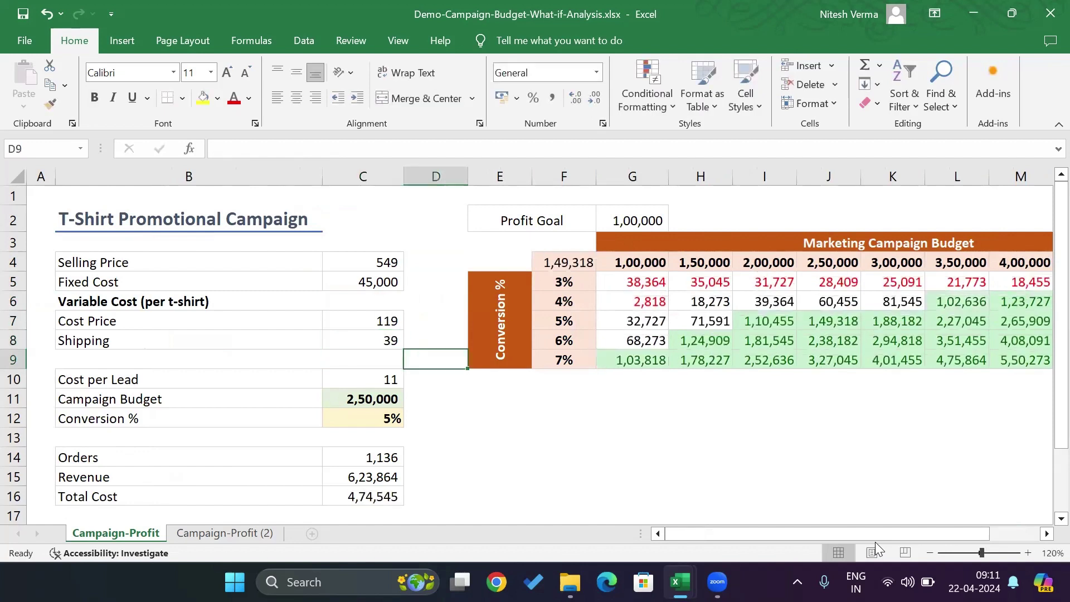
{"action": "key", "text": "Right"}
{"action": "key", "text": "Right"}
{"action": "key", "text": "Right"}
{"action": "key", "text": "Right"}
{"action": "key", "text": "Right"}
{"action": "key", "text": "Right"}
{"action": "key", "text": "Right"}
{"action": "key", "text": "Right"}
{"action": "key", "text": "Left"}
{"action": "key", "text": "Left"}
{"action": "key", "text": "Left"}
{"action": "key", "text": "Up"}
{"action": "key", "text": "Up"}
{"action": "key", "text": "Left"}
{"action": "key", "text": "Left"}
{"action": "key", "text": "Left"}
{"action": "key", "text": "Right"}
{"action": "key", "text": "Up"}
{"action": "key", "text": "Right"}
{"action": "key", "text": "Right"}
{"action": "key", "text": "Right"}
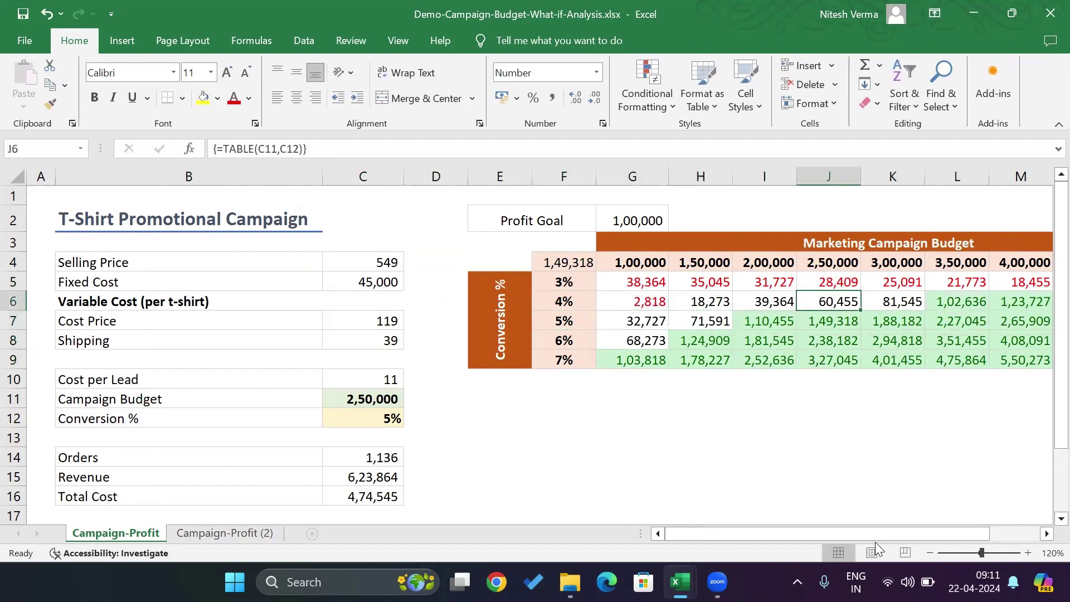
{"action": "key", "text": "Right"}
{"action": "key", "text": "Right"}
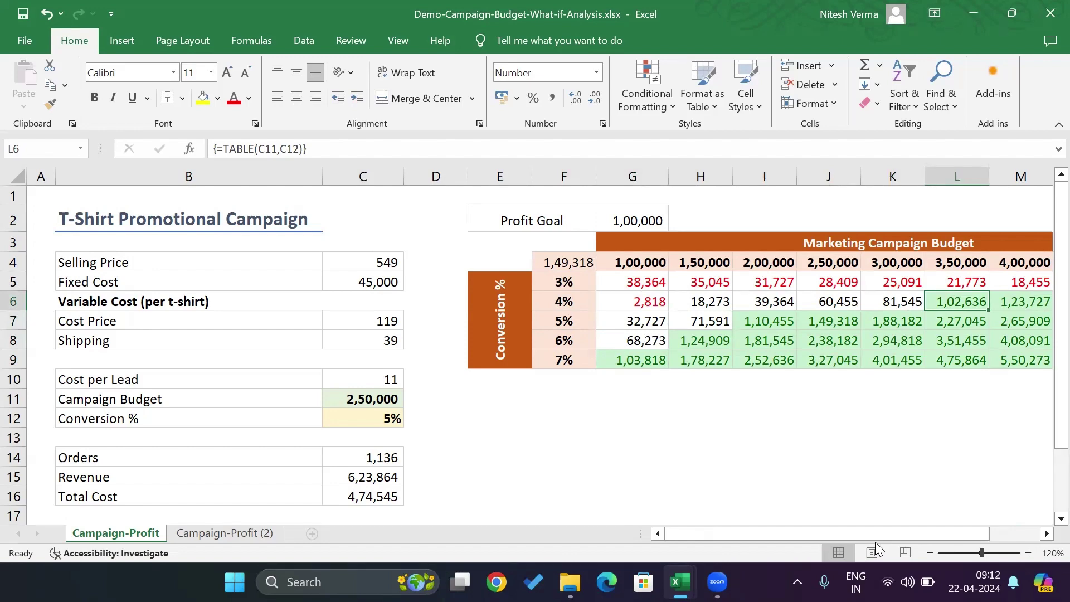
{"action": "key", "text": "Left"}
{"action": "key", "text": "Right"}
{"action": "key", "text": "Right"}
{"action": "key", "text": "Right"}
{"action": "key", "text": "Right"}
{"action": "key", "text": "Right"}
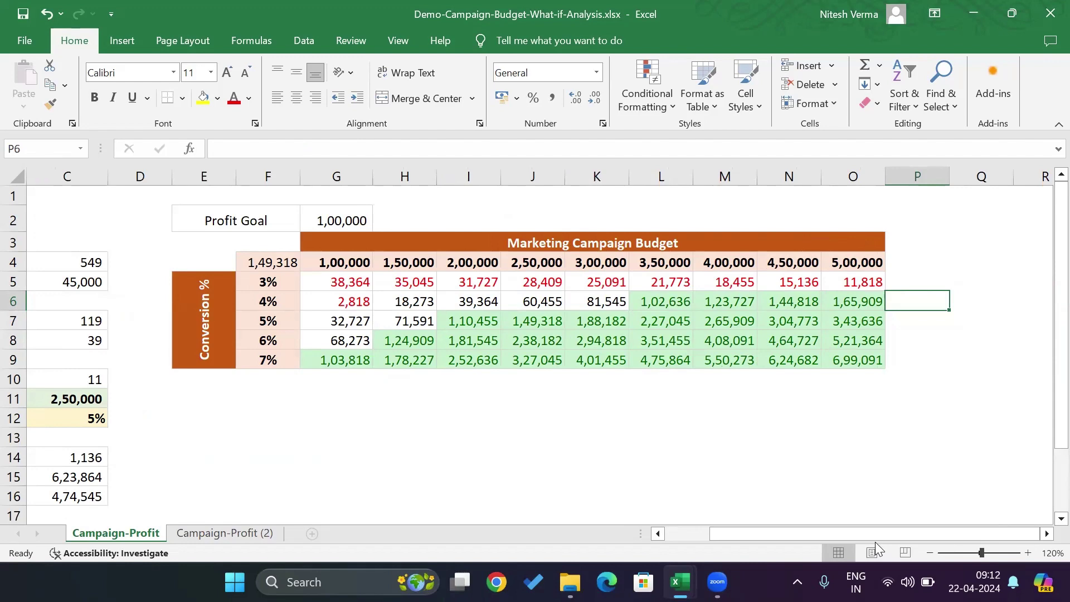
{"action": "key", "text": "Left"}
{"action": "key", "text": "Left"}
{"action": "key", "text": "Left"}
{"action": "key", "text": "Left"}
{"action": "key", "text": "Left"}
{"action": "key", "text": "Left"}
{"action": "key", "text": "Left"}
{"action": "key", "text": "Left"}
{"action": "key", "text": "Left"}
{"action": "key", "text": "Left"}
{"action": "key", "text": "Left"}
{"action": "key", "text": "Left"}
{"action": "key", "text": "Left"}
{"action": "key", "text": "Left"}
{"action": "key", "text": "Left"}
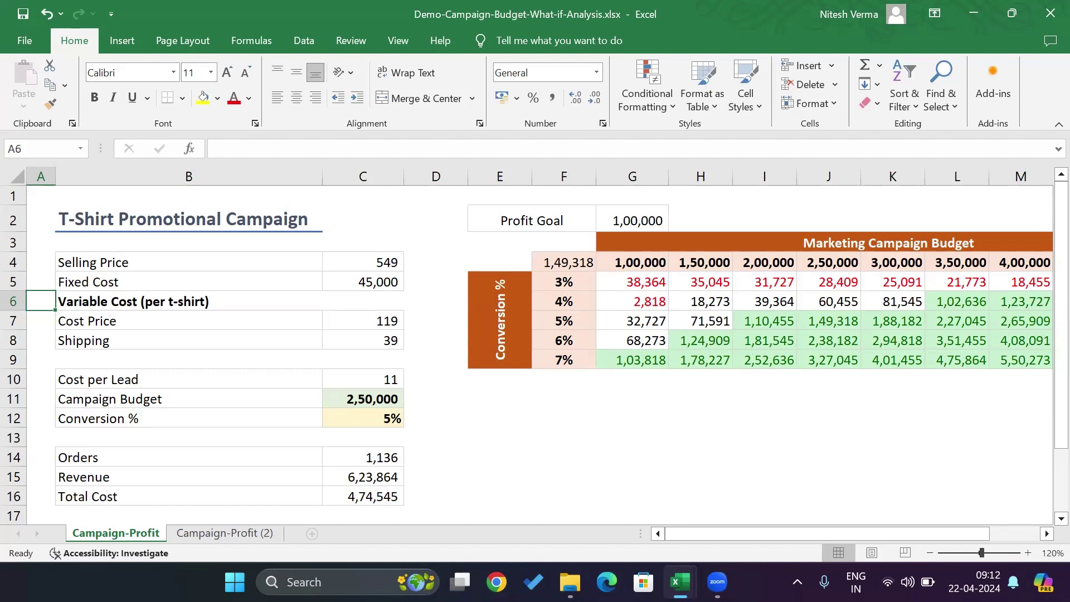
Step: Bring up the Subscription Tracker window from the taskbar and select a cell in its sheet
{"action": "mouse_move", "coordinate": [680, 582]}
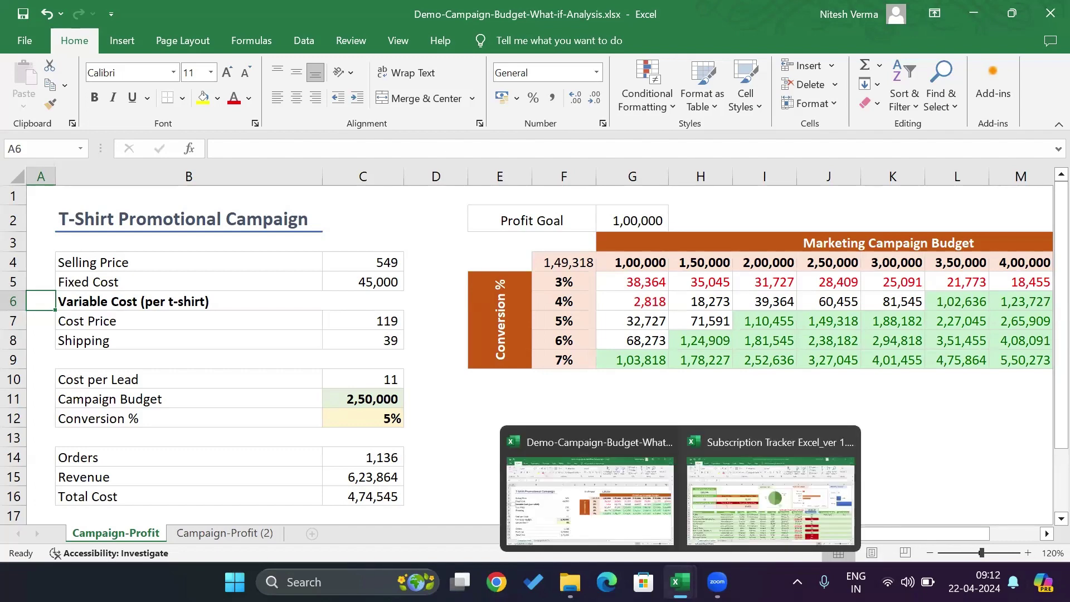
{"action": "left_click", "coordinate": [738, 511]}
{"action": "left_click", "coordinate": [379, 220]}
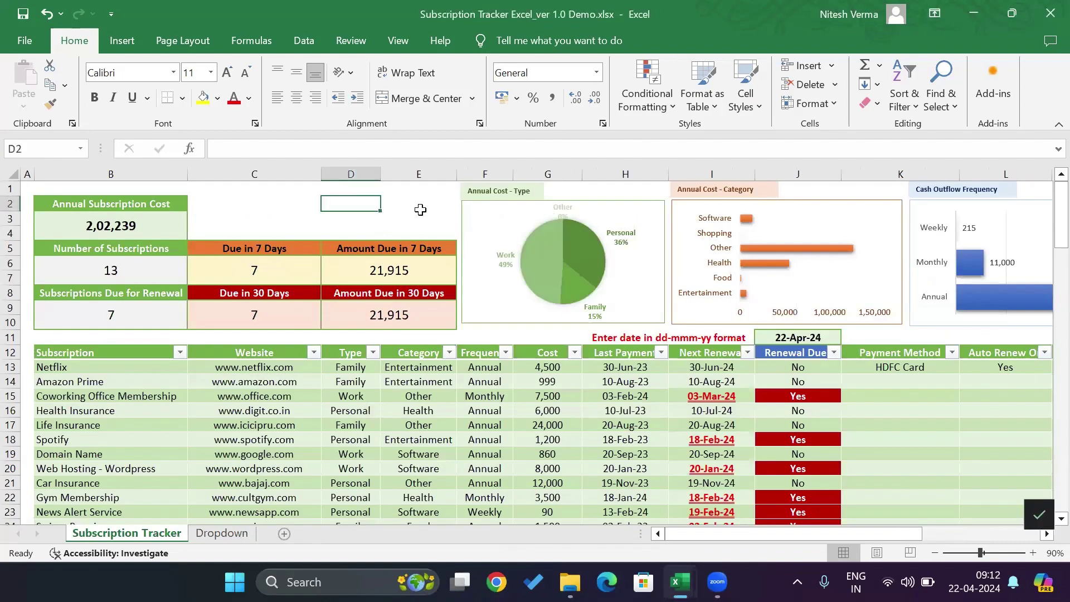
{"action": "left_click", "coordinate": [422, 215]}
Step: Review the summary: 13 subscriptions, 2,02,239 a year, 7 due within 7 days
{"action": "key", "text": "Left"}
{"action": "key", "text": "Left"}
{"action": "key", "text": "Left"}
{"action": "key", "text": "Left"}
{"action": "key", "text": "Down"}
{"action": "key", "text": "Down"}
{"action": "key", "text": "Down"}
{"action": "key", "text": "Right"}
{"action": "key", "text": "Right"}
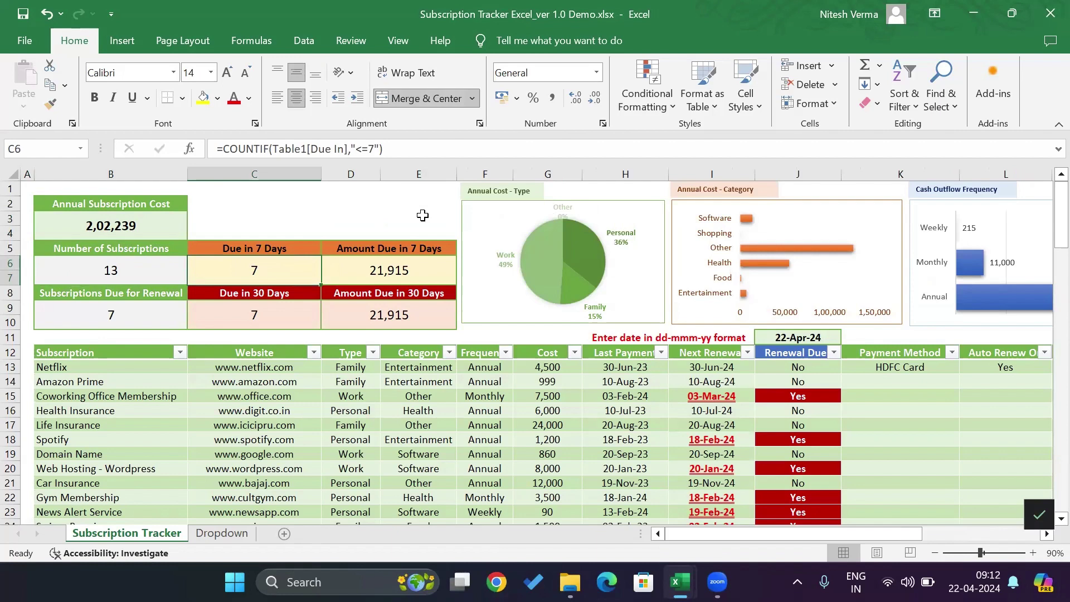
{"action": "key", "text": "Right"}
{"action": "key", "text": "Right"}
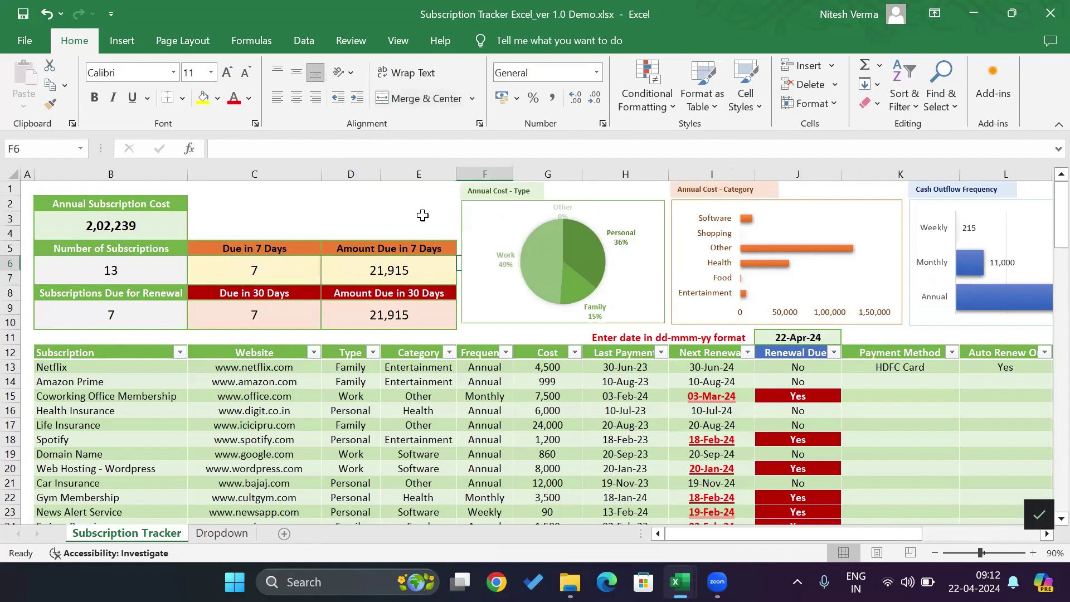
{"action": "key", "text": "Up"}
{"action": "key", "text": "Up"}
{"action": "key", "text": "Up"}
{"action": "key", "text": "Left"}
{"action": "key", "text": "Left"}
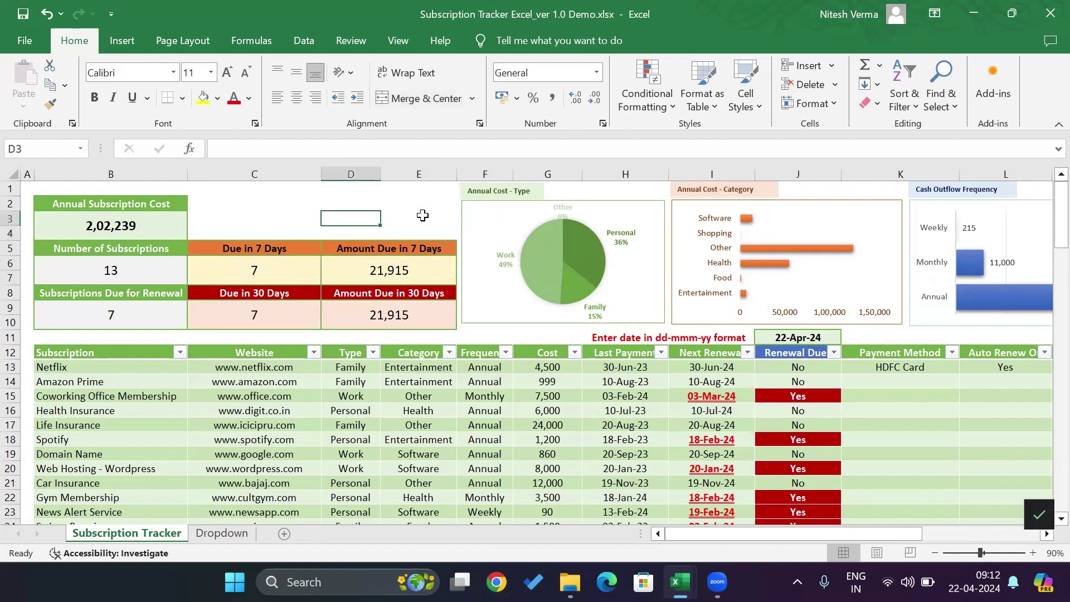